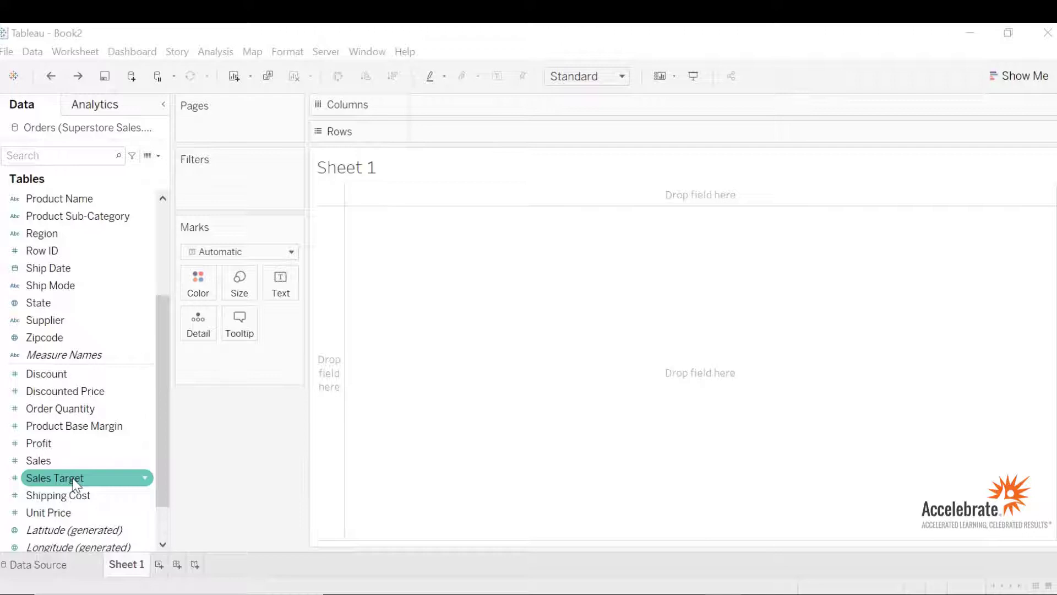
# Rename the first worksheet tab to Sales
pyautogui.doubleClick(145, 564)
pyautogui.write('Sales')
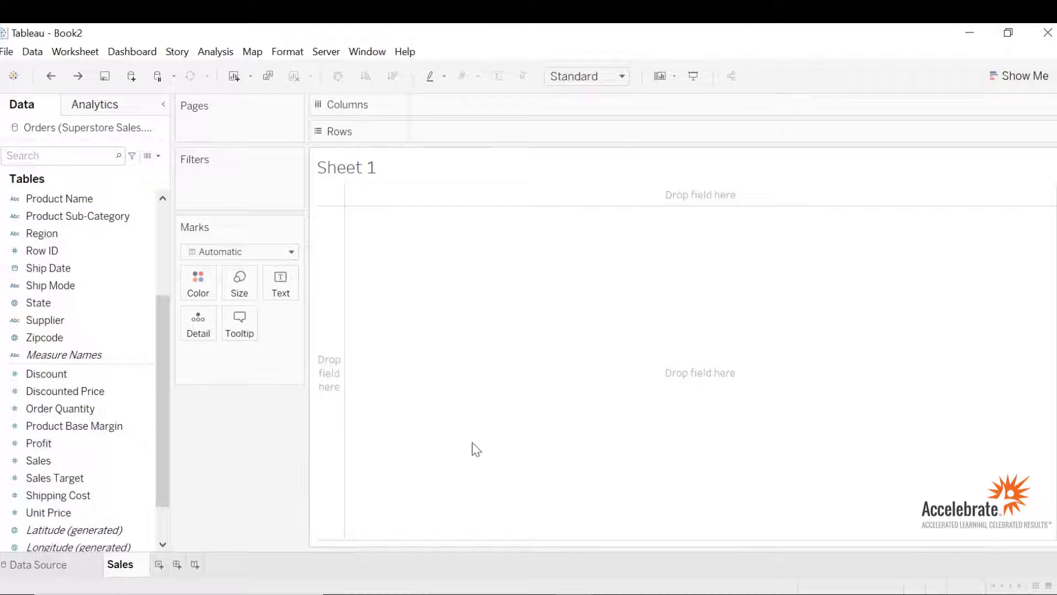
pyautogui.click(424, 216)
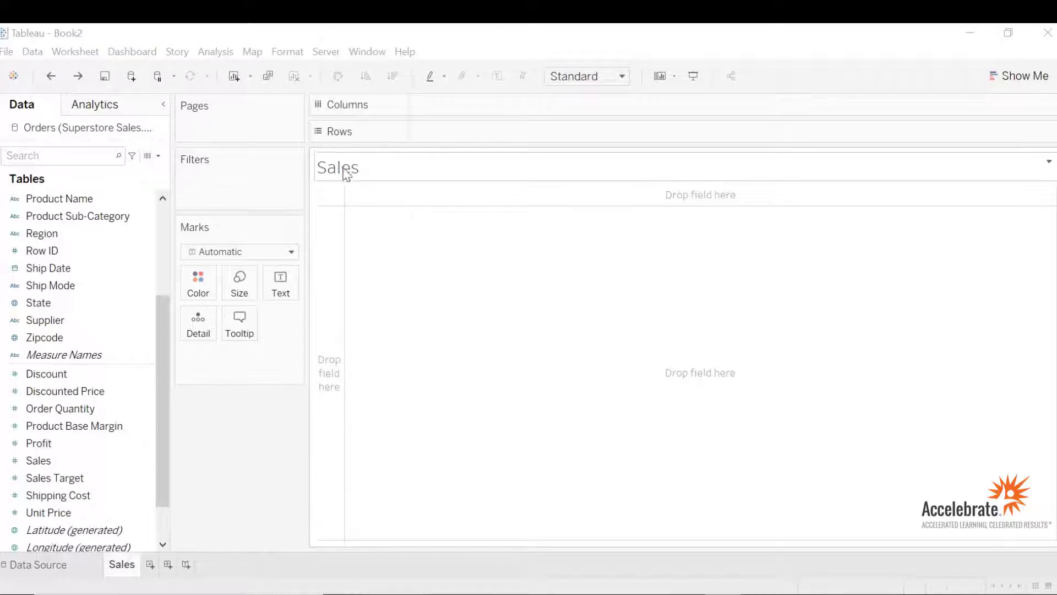
# Replace the sheet title with 'Which products met the sales target?'
pyautogui.click(347, 173)
pyautogui.doubleClick(347, 174)
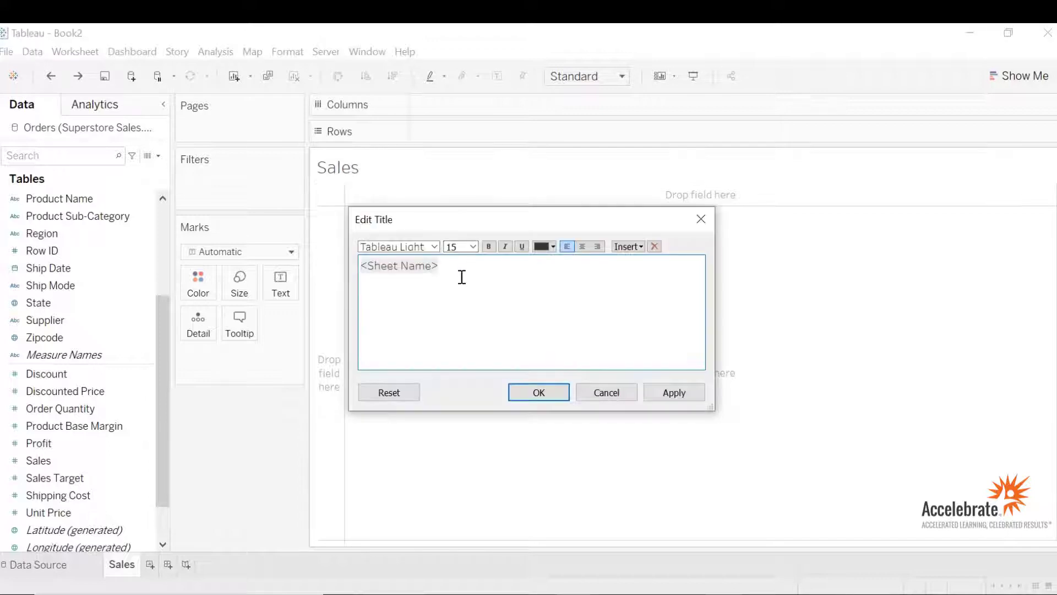
pyautogui.moveTo(459, 275); pyautogui.dragTo(354, 267)
pyautogui.write('W')
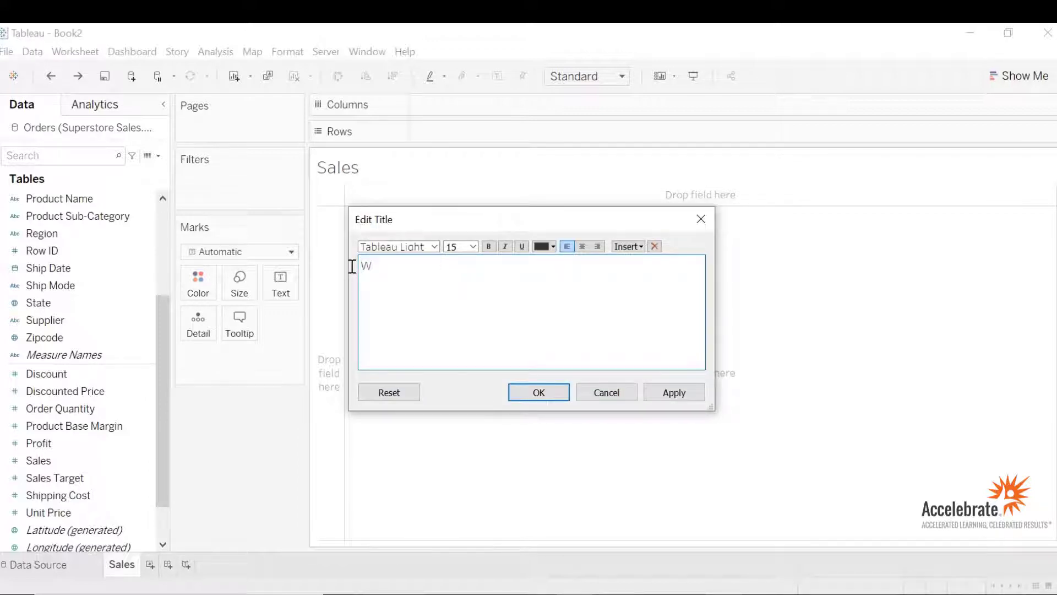
pyautogui.write('hich products met the sale')
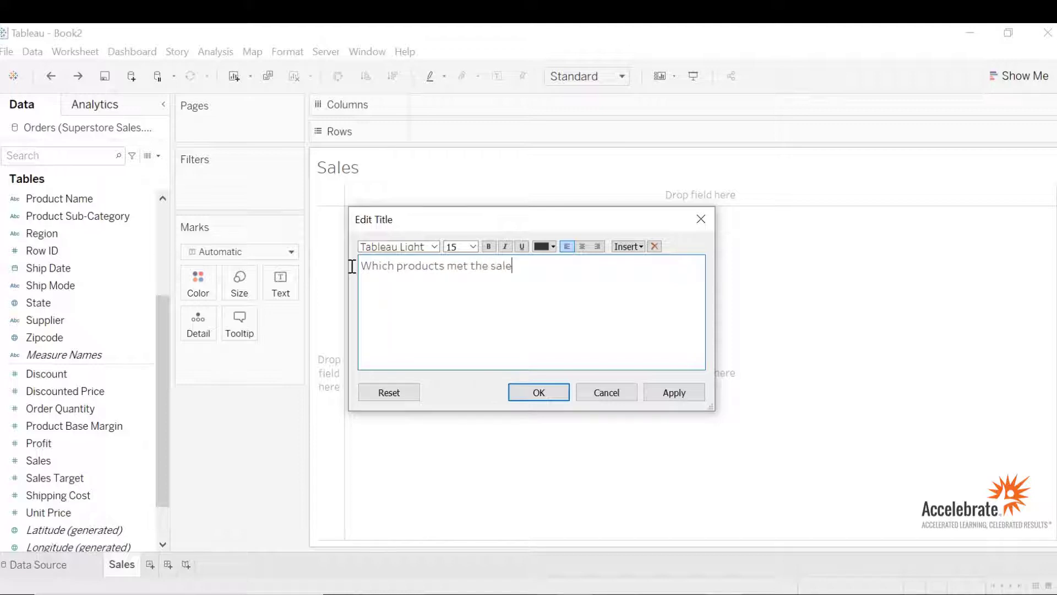
pyautogui.write('s target?')
pyautogui.click(538, 391)
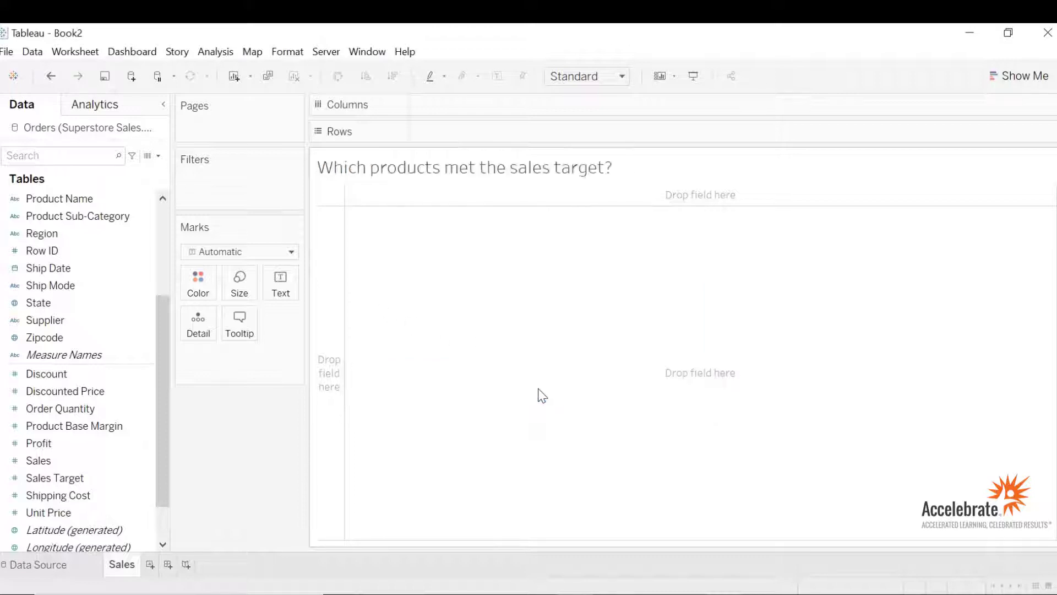
# Place Product Sub-Category on Rows and Sales Target on Columns to draw horizontal bars
pyautogui.moveTo(99, 224); pyautogui.dragTo(490, 140)
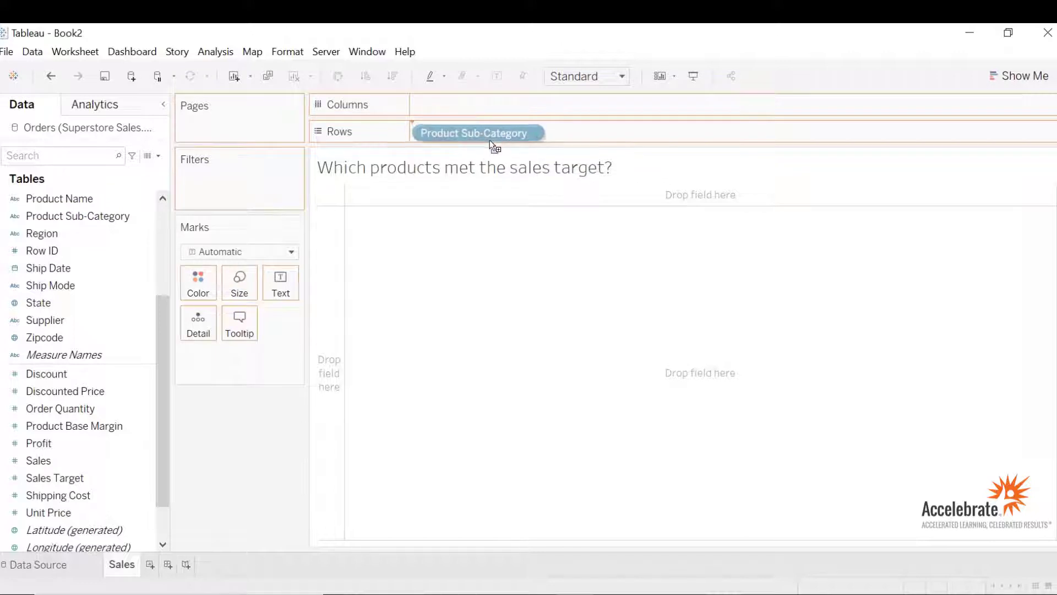
pyautogui.click(52, 479)
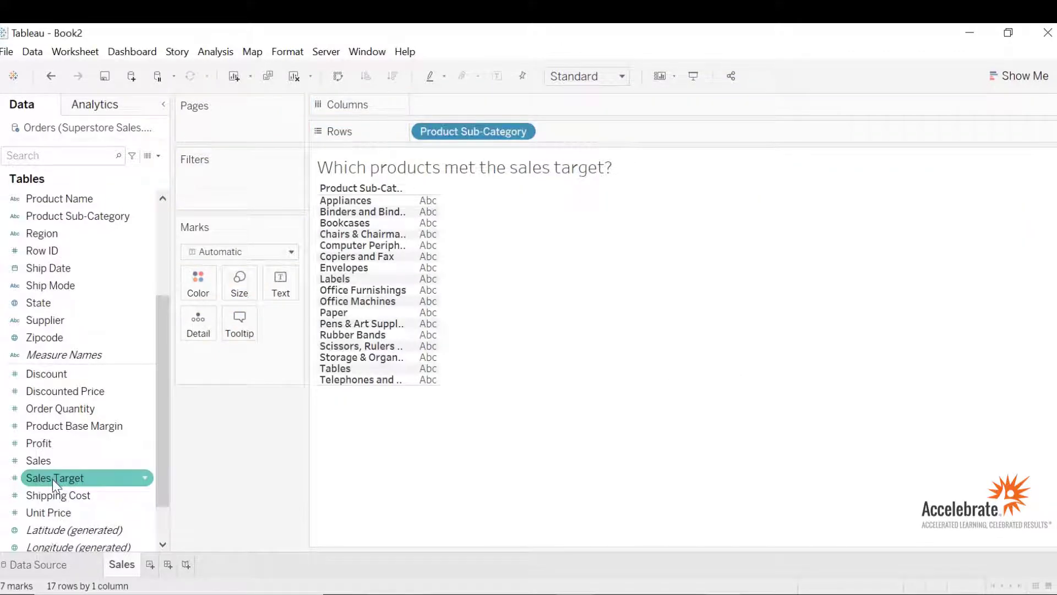
pyautogui.moveTo(52, 479); pyautogui.dragTo(444, 107)
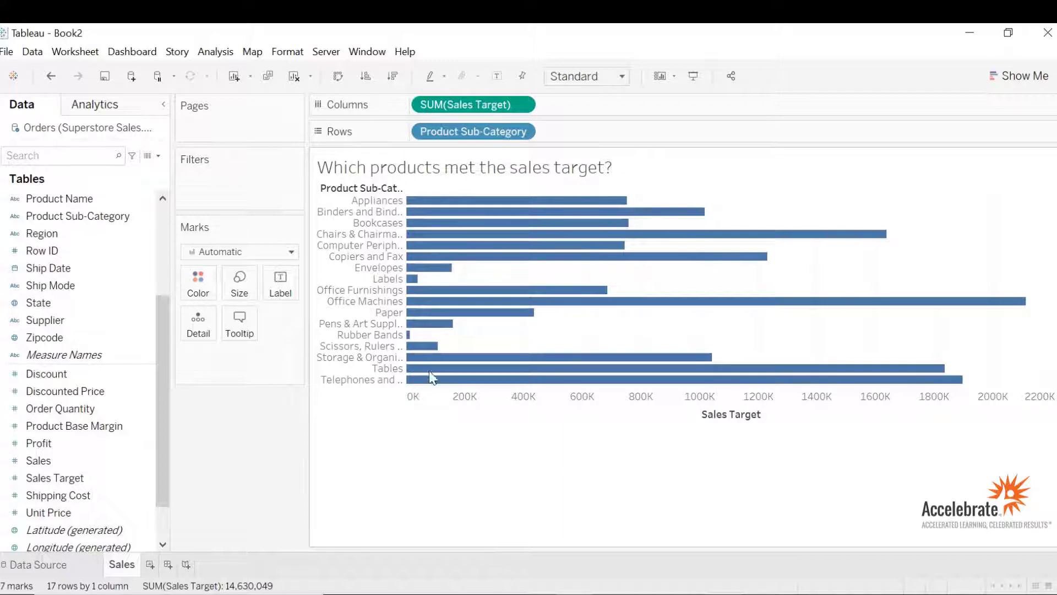
# Sort sub-categories by Sales Target descending and make the Sales Target axis font bold
pyautogui.click(393, 77)
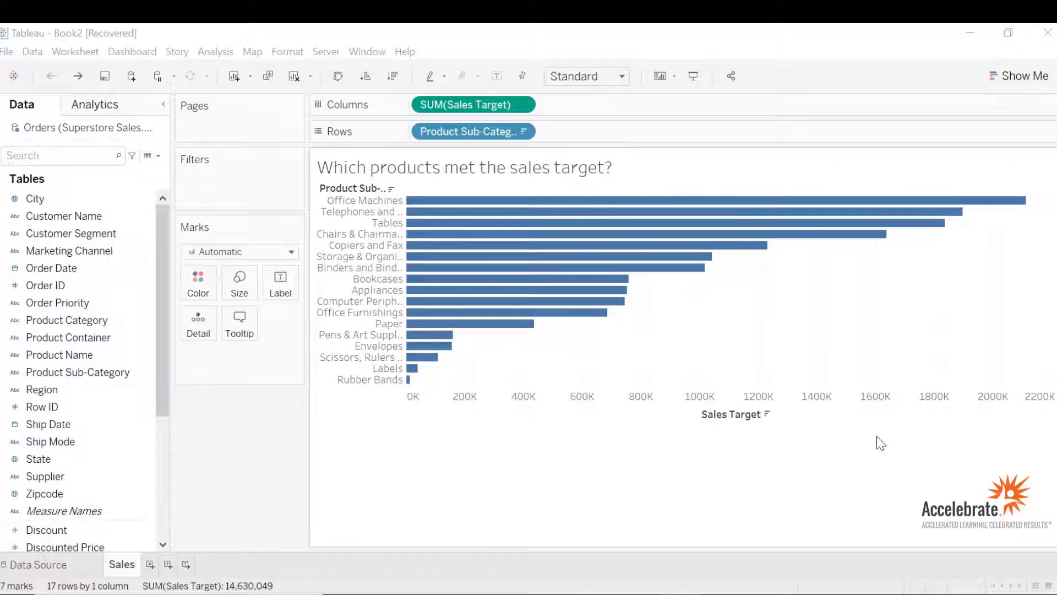
pyautogui.click(850, 404)
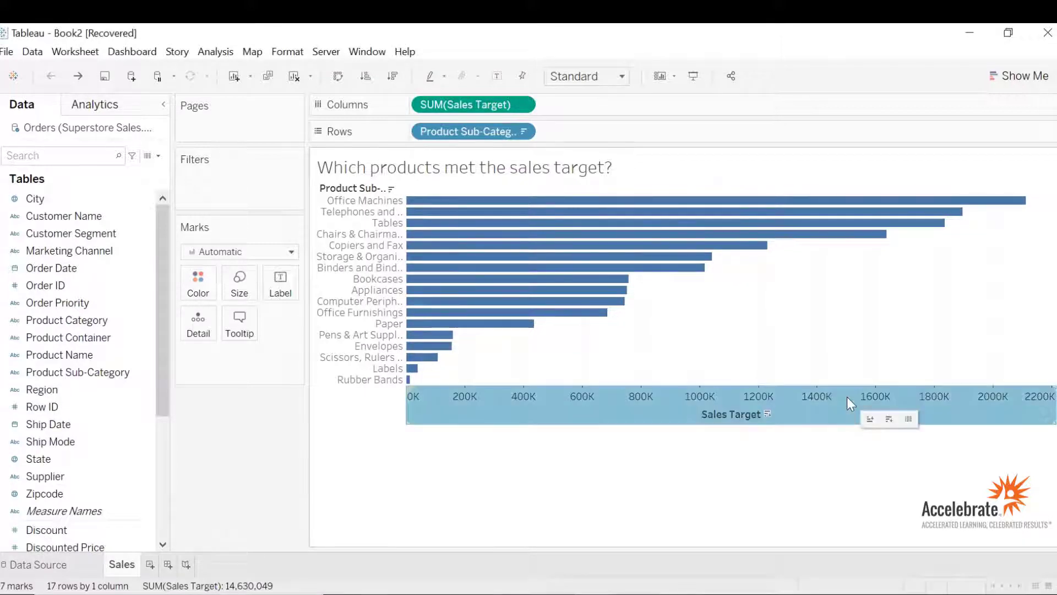
pyautogui.rightClick(847, 398)
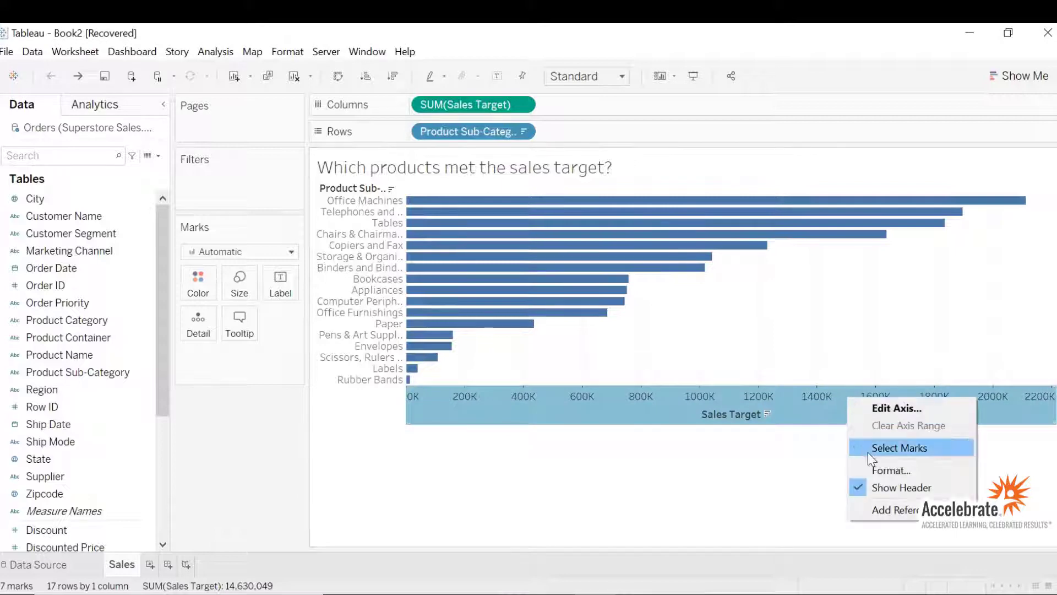
pyautogui.click(871, 469)
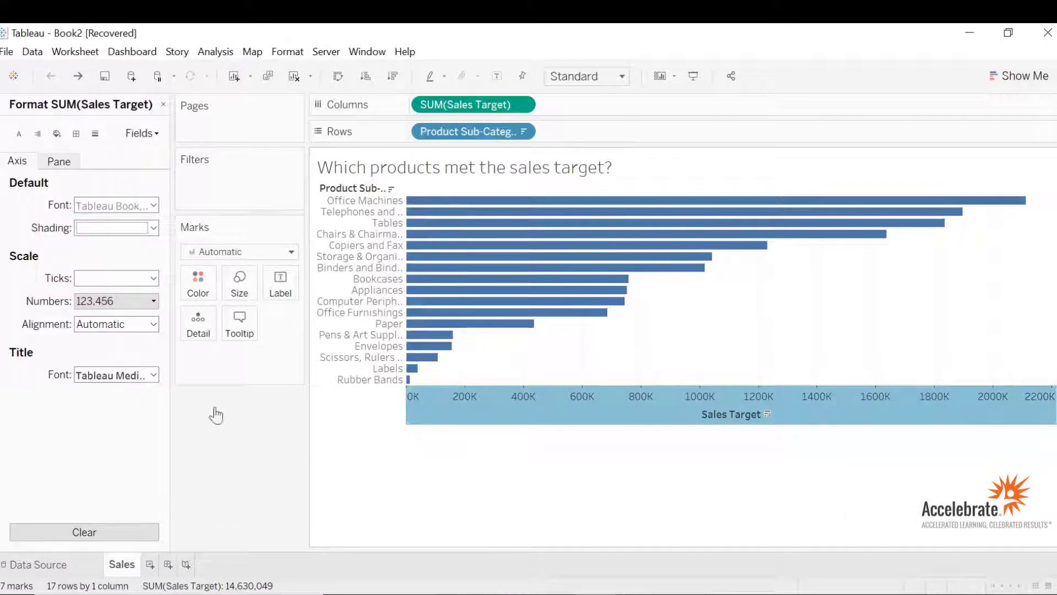
pyautogui.click(154, 206)
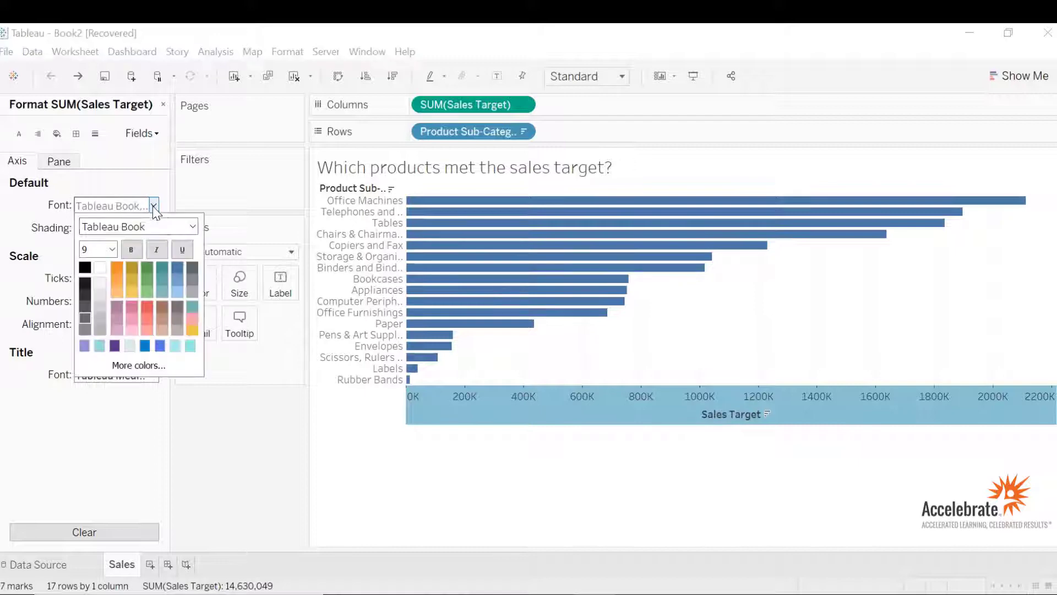
pyautogui.click(139, 251)
pyautogui.click(249, 440)
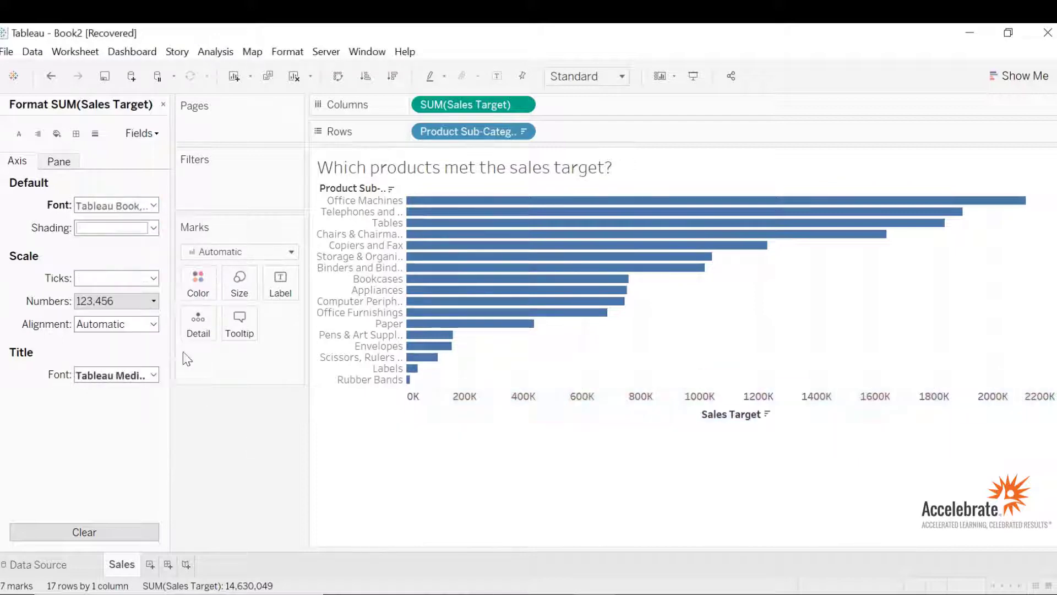
# Format the axis numbers as custom currency with 0 decimals in Thousands (K)
pyautogui.click(151, 303)
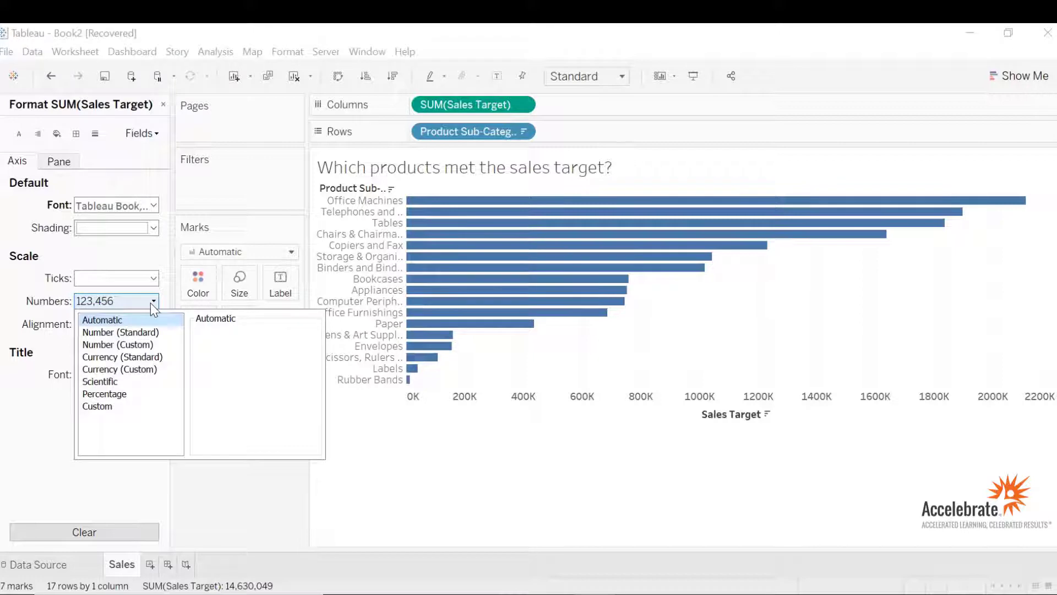
pyautogui.click(146, 372)
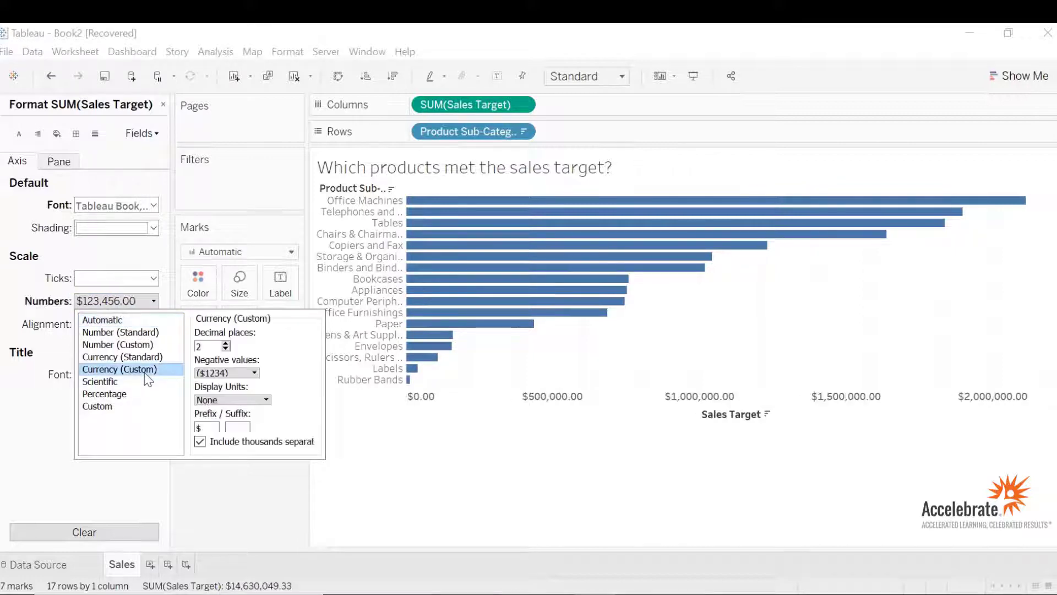
pyautogui.click(225, 348)
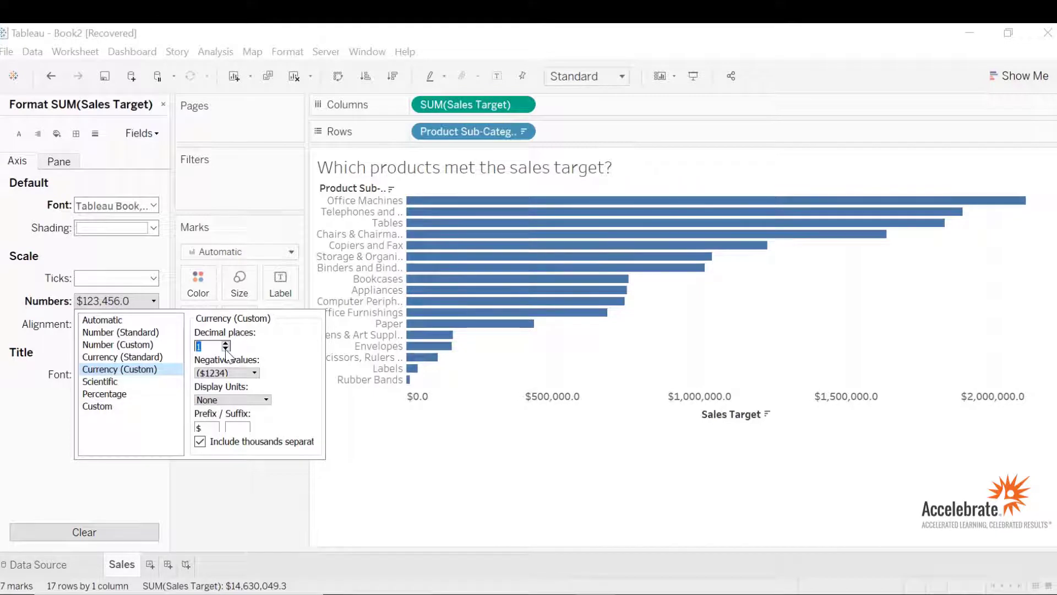
pyautogui.click(225, 349)
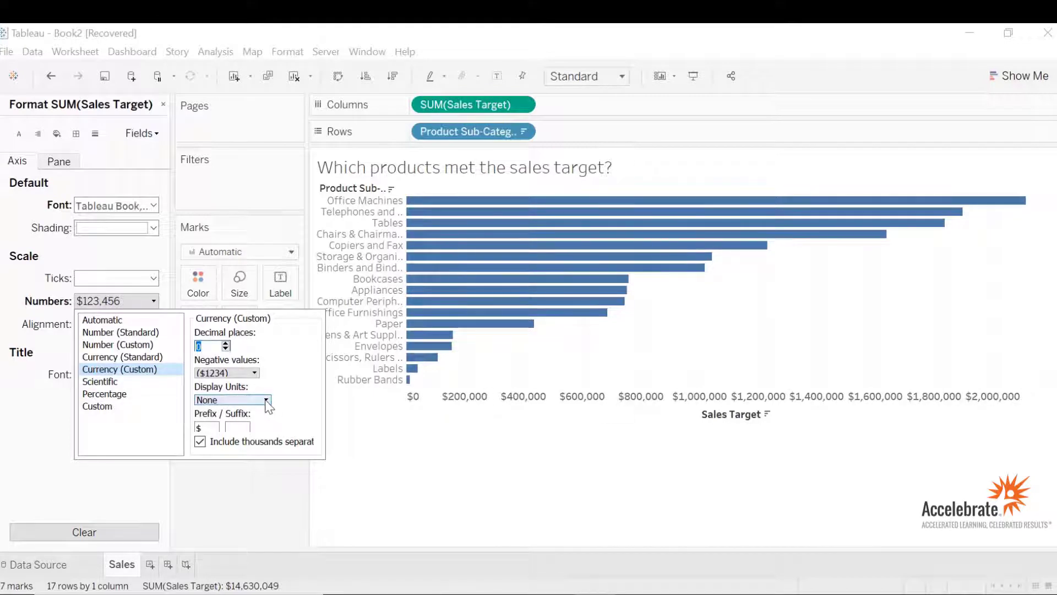
pyautogui.click(267, 401)
pyautogui.click(231, 410)
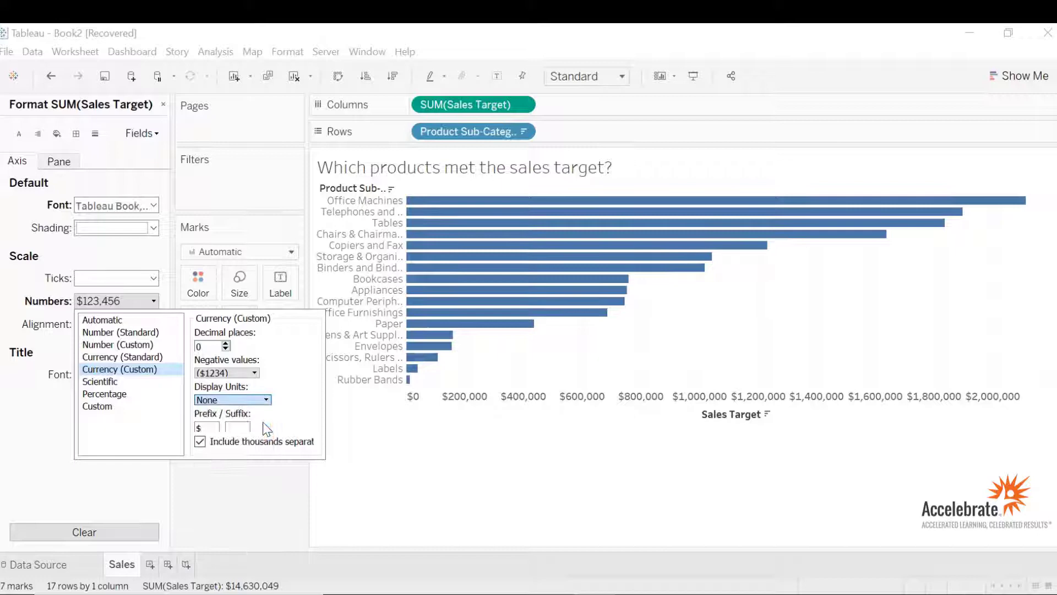
pyautogui.press('Down')
pyautogui.click(260, 491)
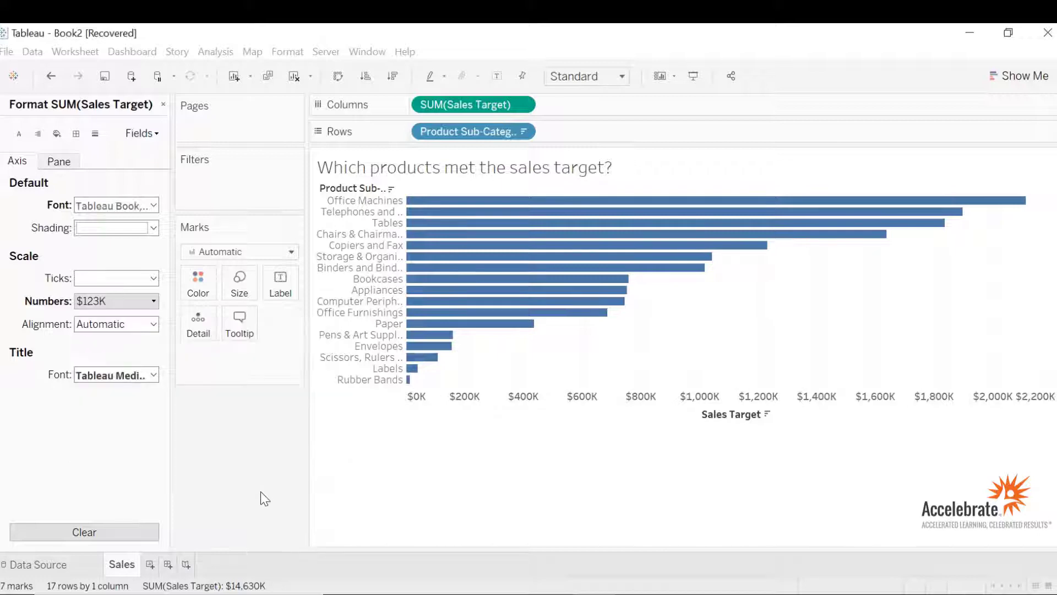
# Set the Product Sub-Category header font to bold through its Format pane
pyautogui.click(163, 104)
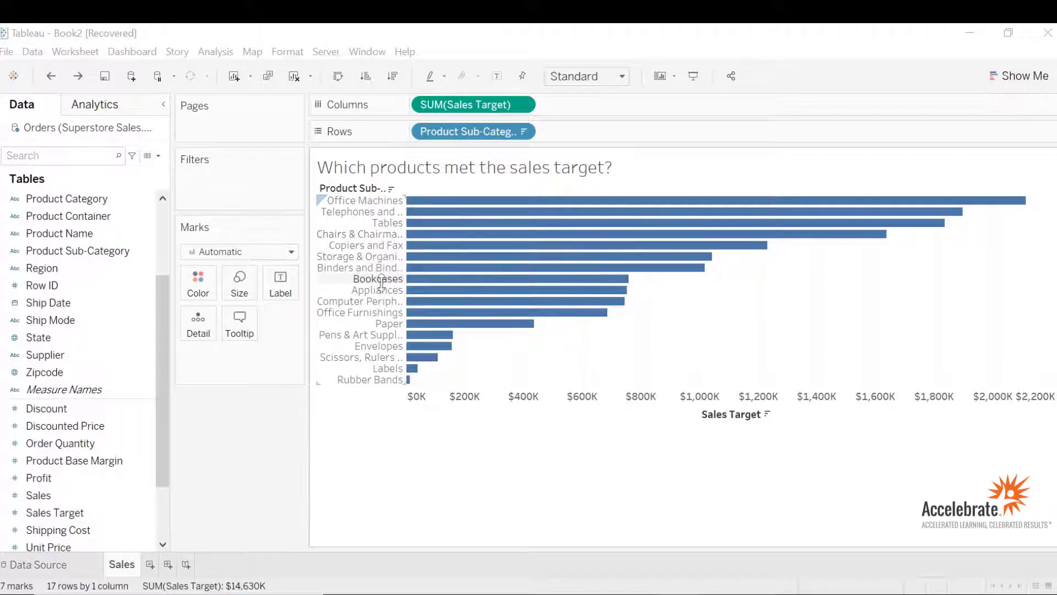
pyautogui.rightClick(378, 211)
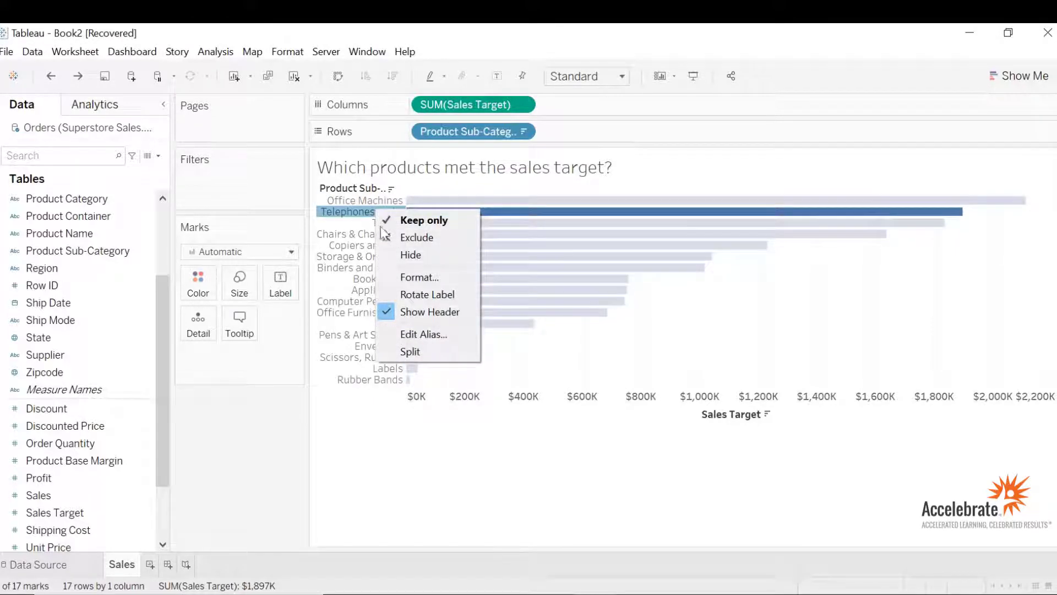
pyautogui.click(398, 275)
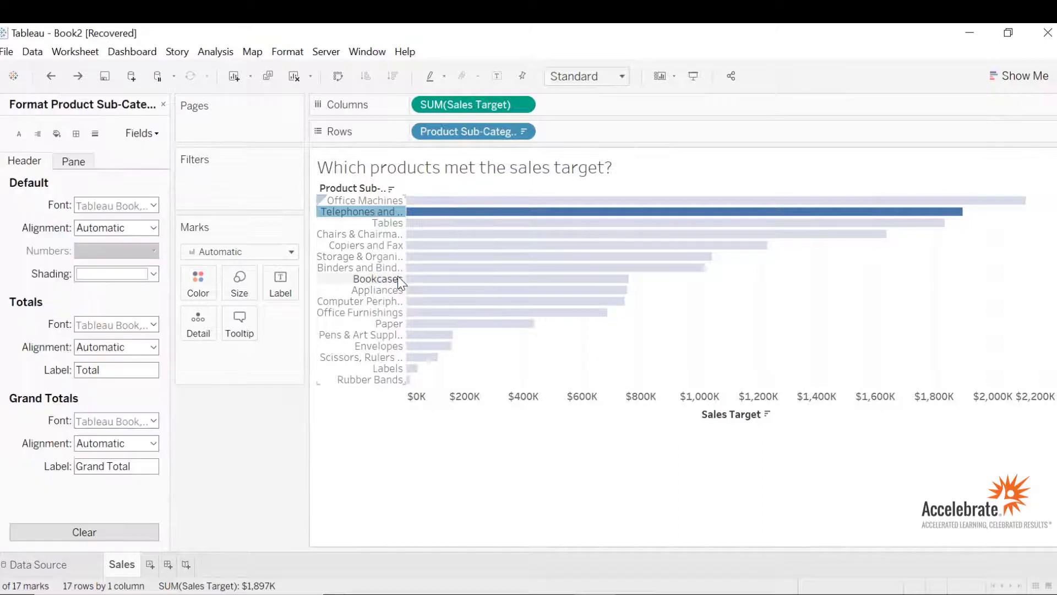
pyautogui.click(150, 203)
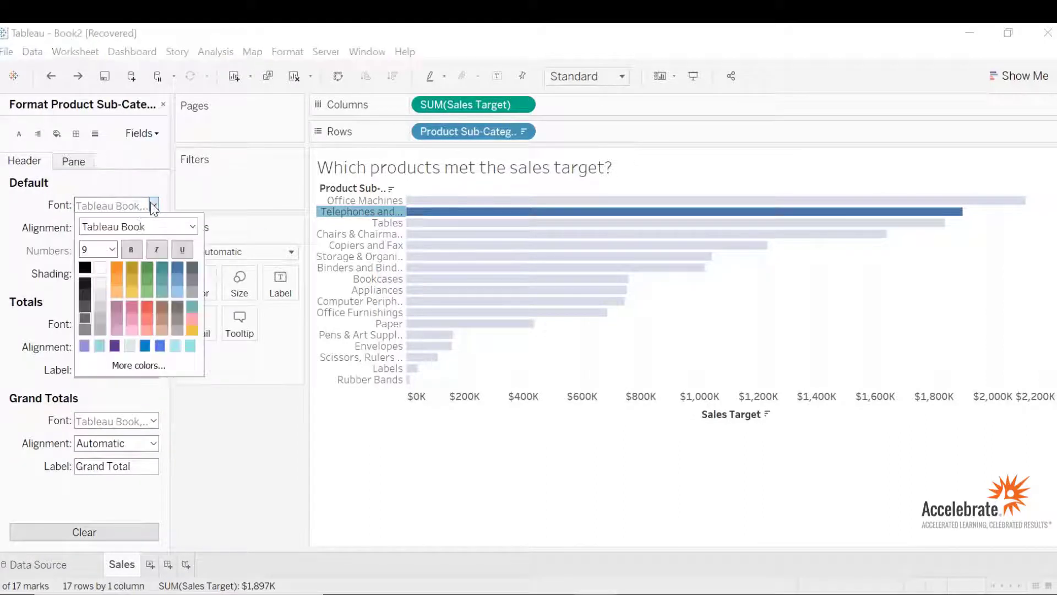
pyautogui.click(135, 251)
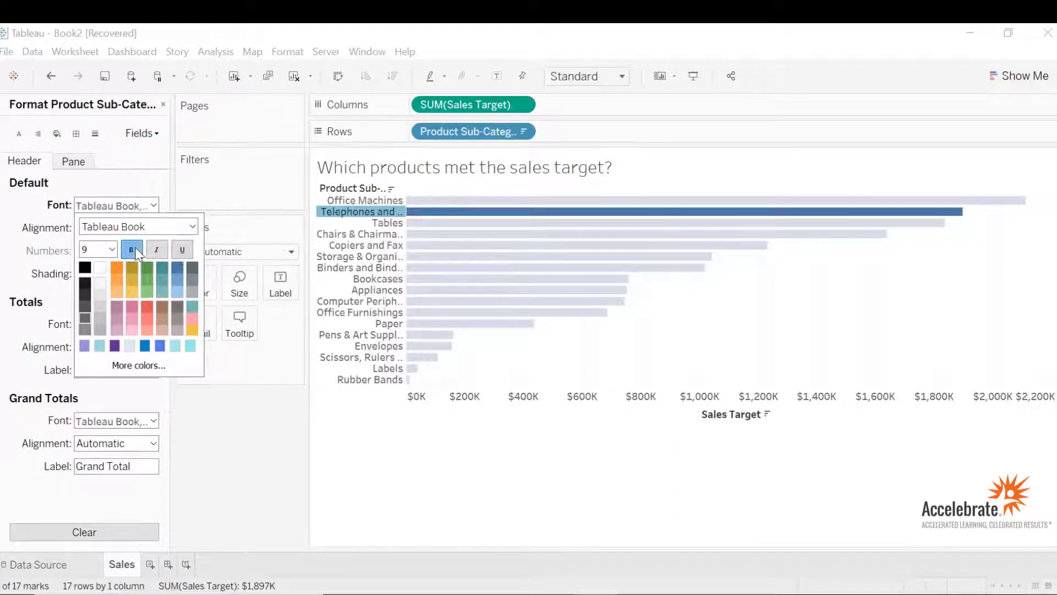
pyautogui.click(164, 106)
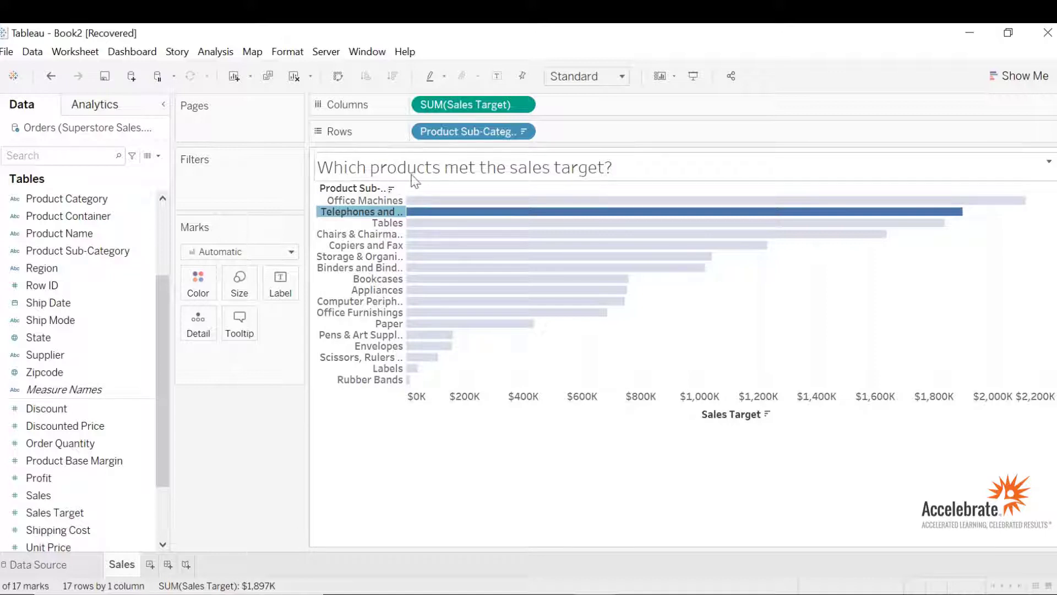
# Hide the Product Sub-Category field label for rows and add SUM(Sales) to the Detail card
pyautogui.rightClick(376, 192)
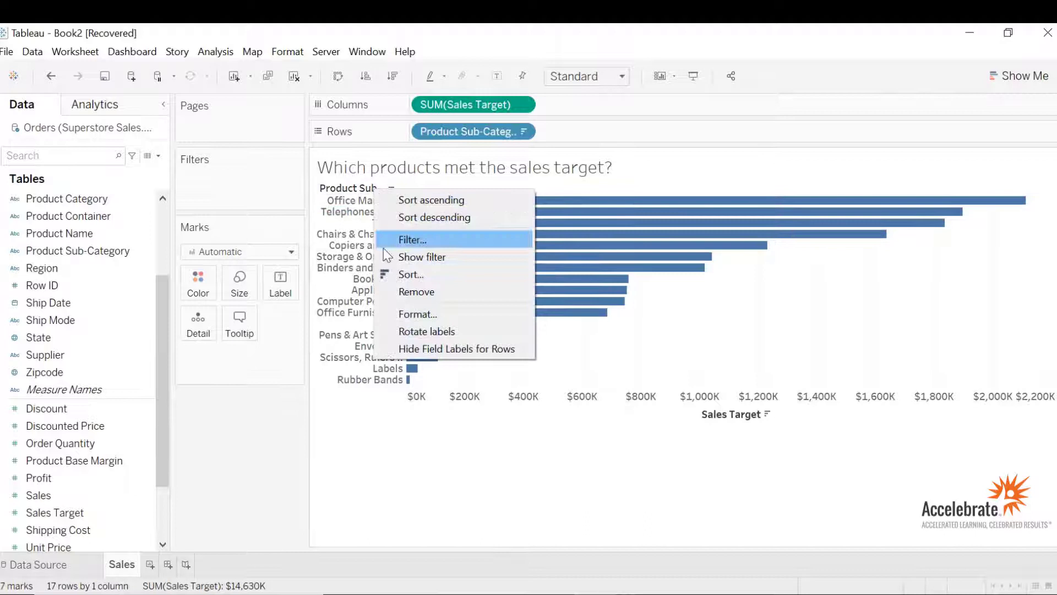
pyautogui.click(410, 349)
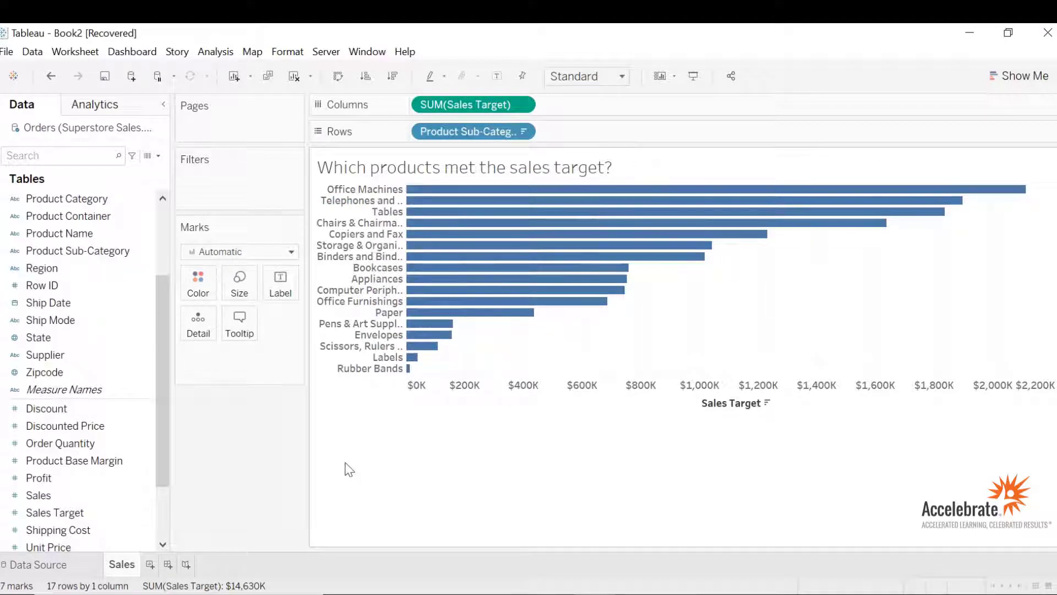
pyautogui.moveTo(92, 494); pyautogui.dragTo(195, 327)
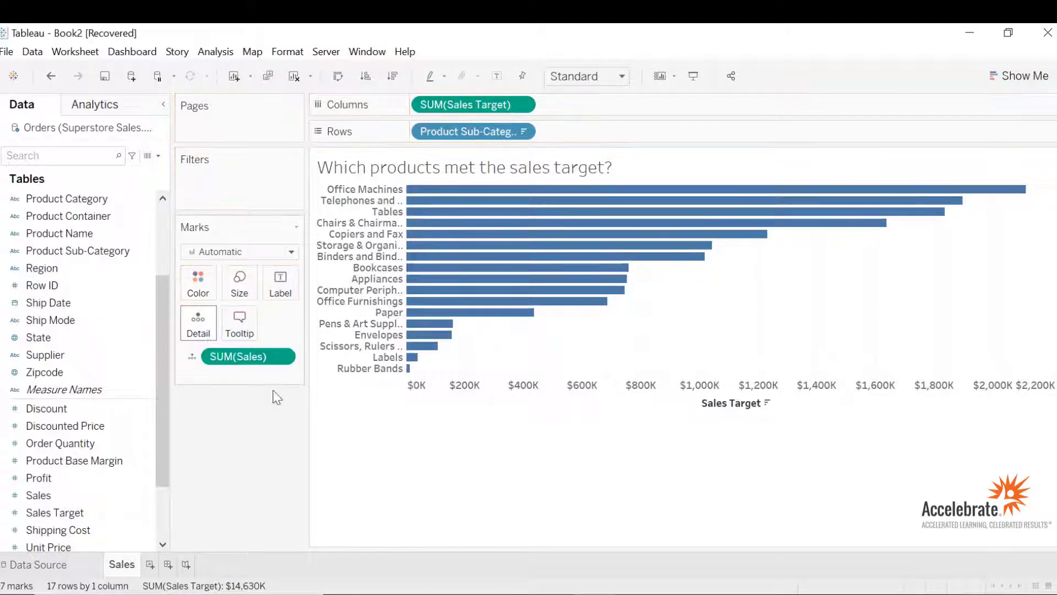
# Add a per-cell reference line at SUM(Sales), labelled with its value, thicker and orange
pyautogui.click(615, 395)
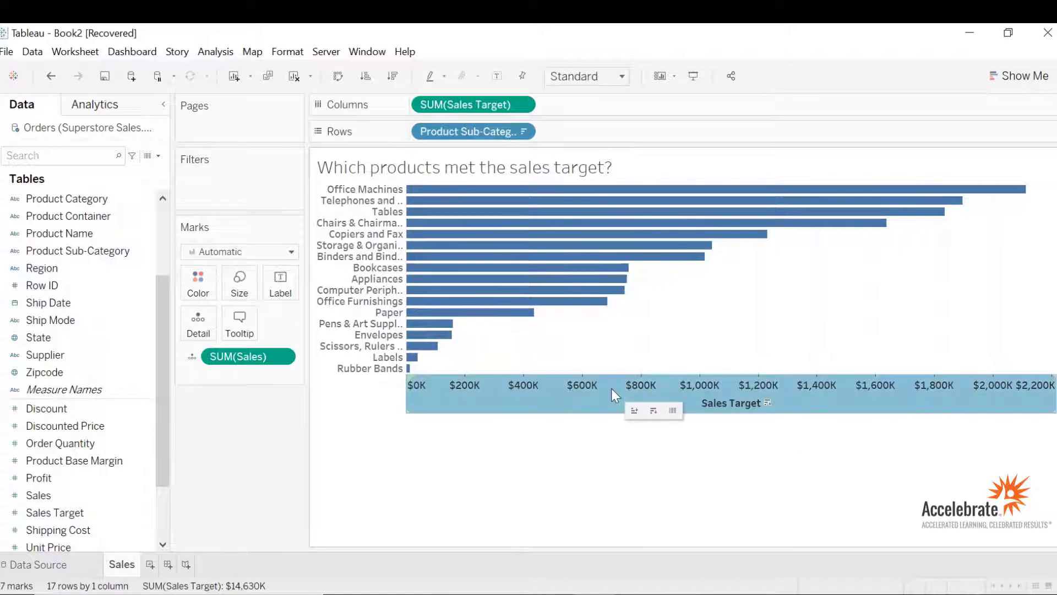
pyautogui.rightClick(612, 389)
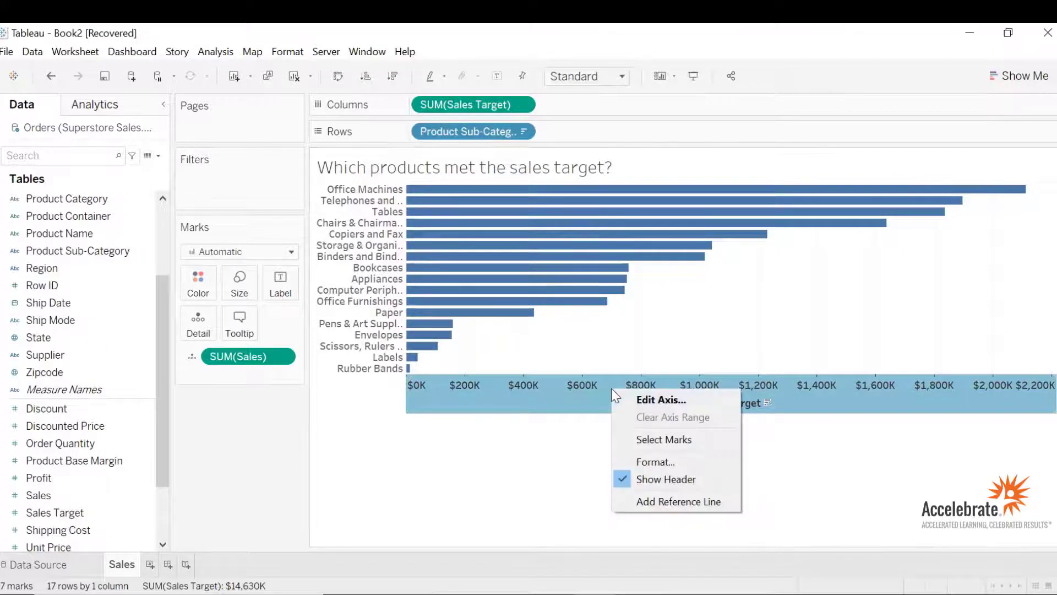
pyautogui.click(651, 502)
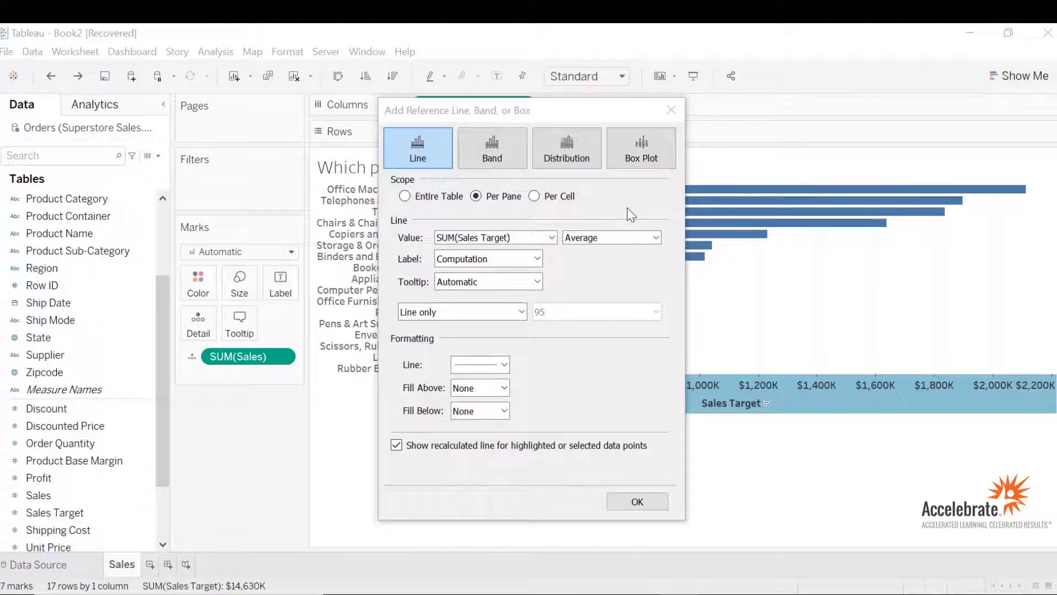
pyautogui.click(552, 238)
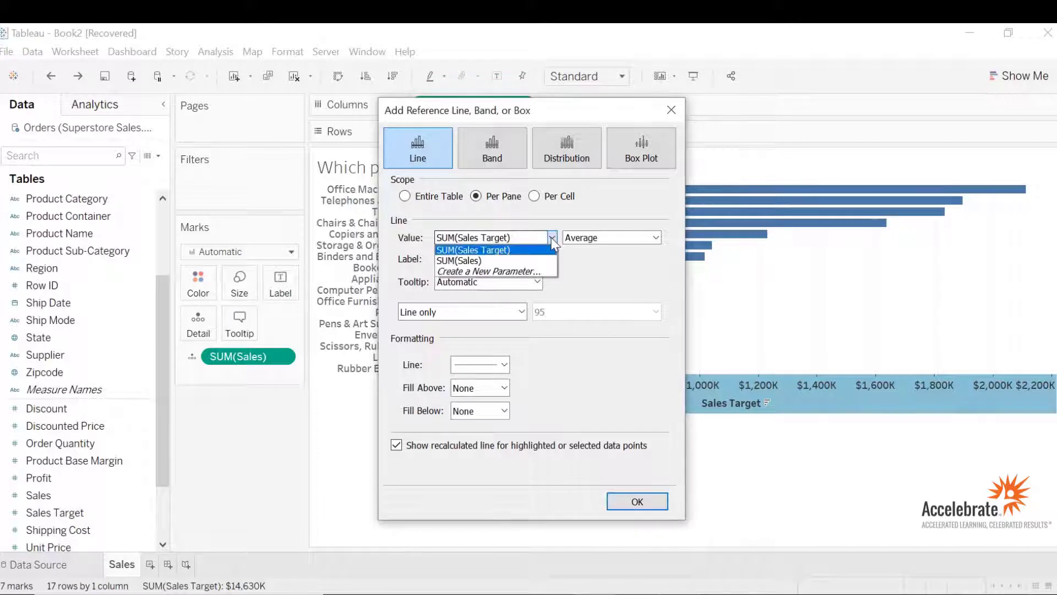
pyautogui.click(553, 261)
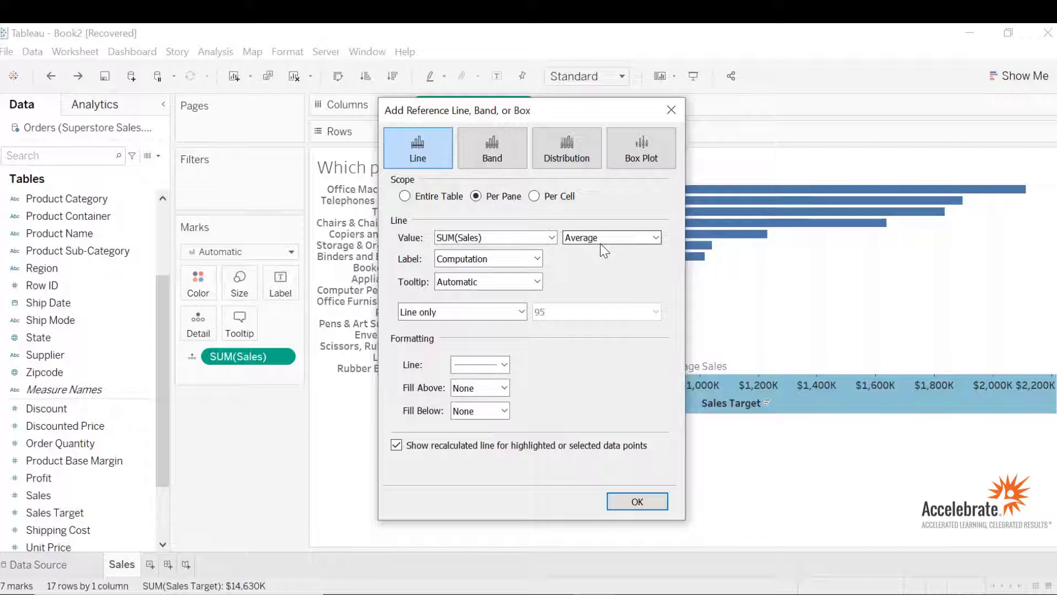
pyautogui.click(543, 199)
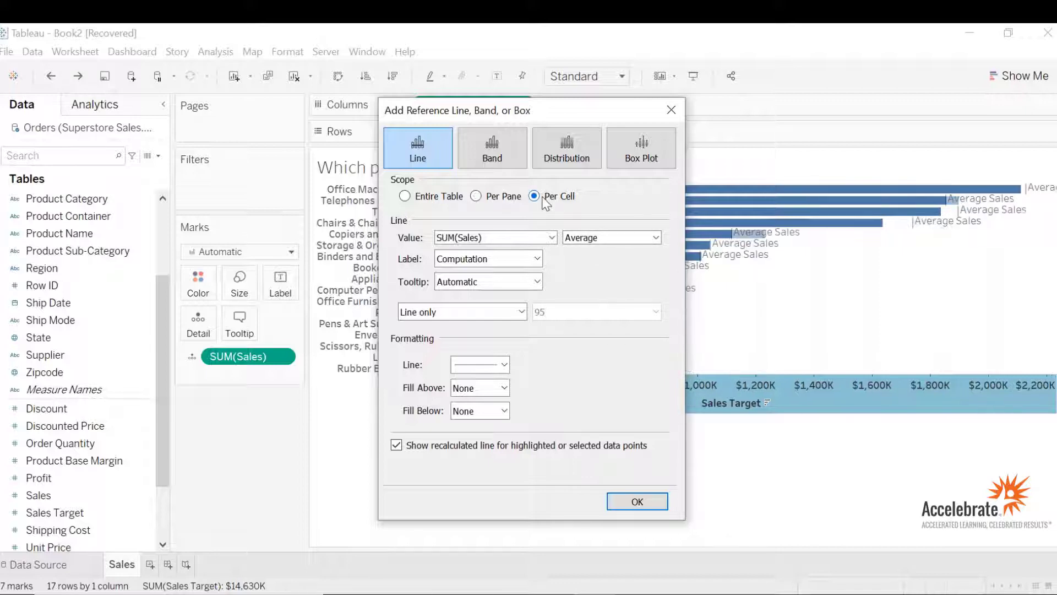
pyautogui.click(538, 258)
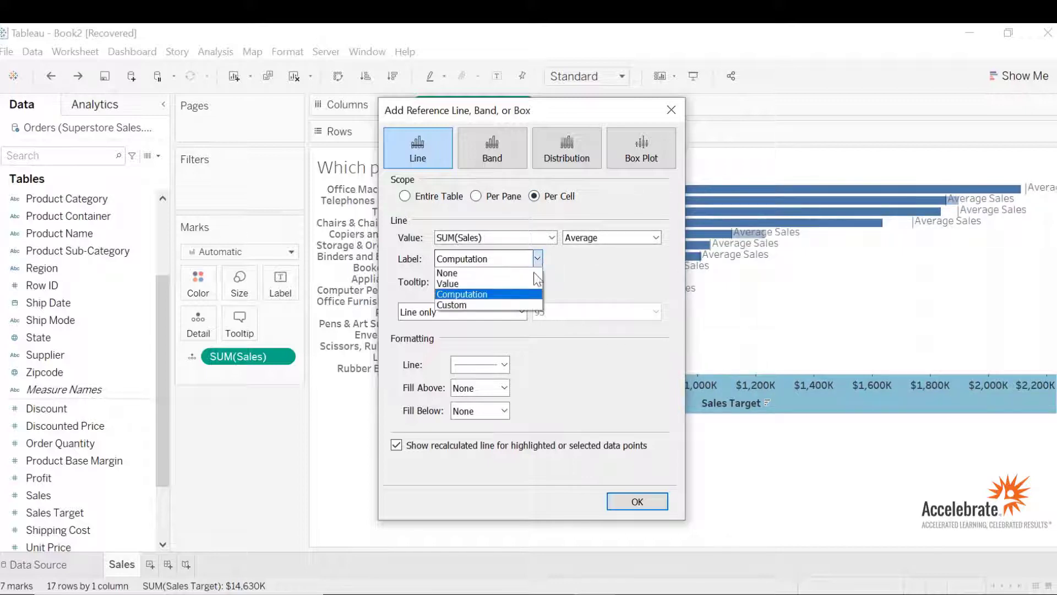
pyautogui.click(533, 285)
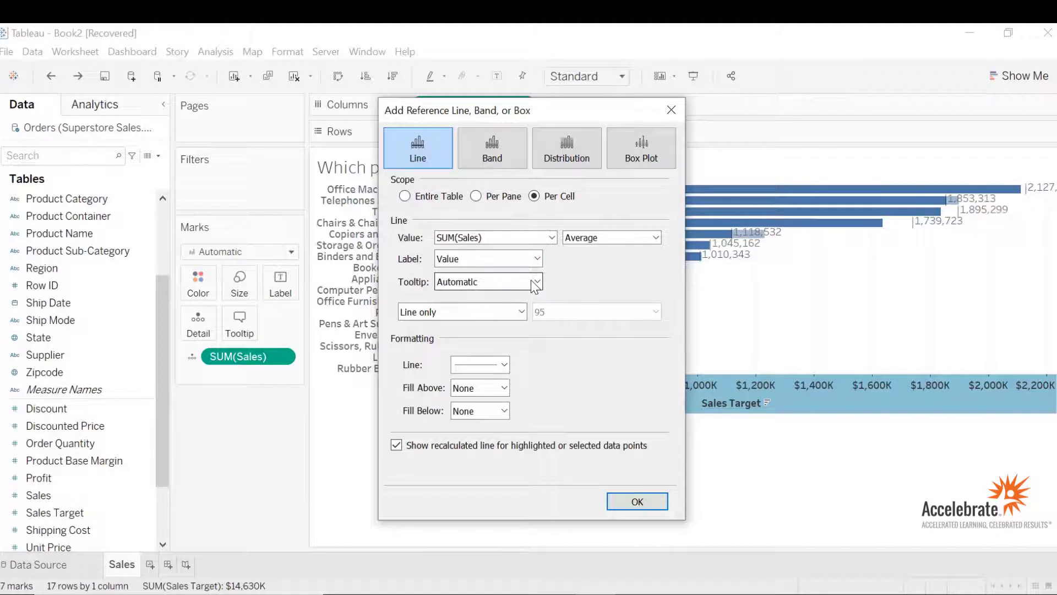
pyautogui.click(505, 366)
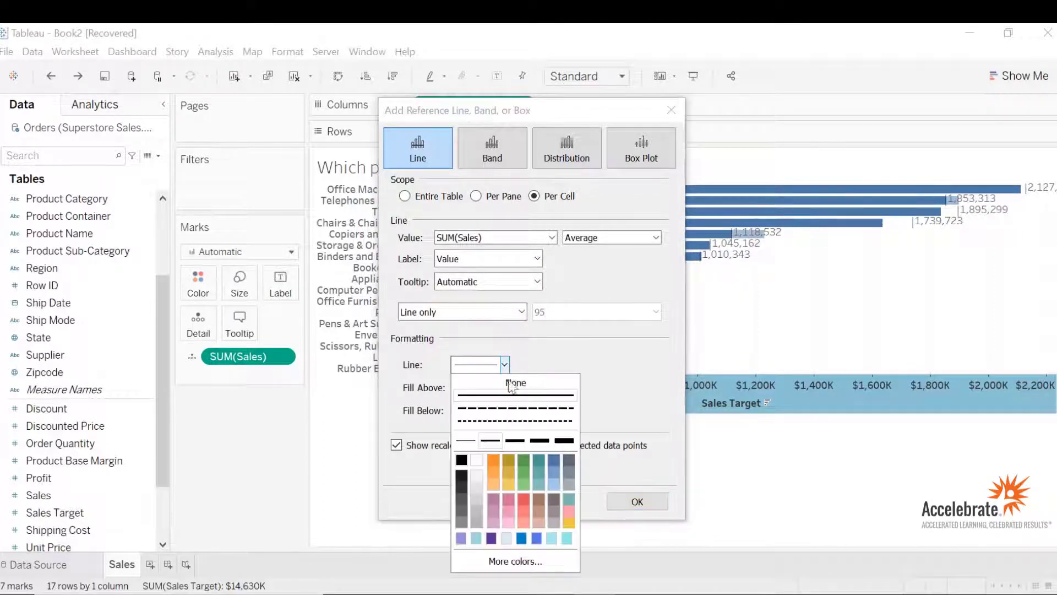
pyautogui.click(517, 442)
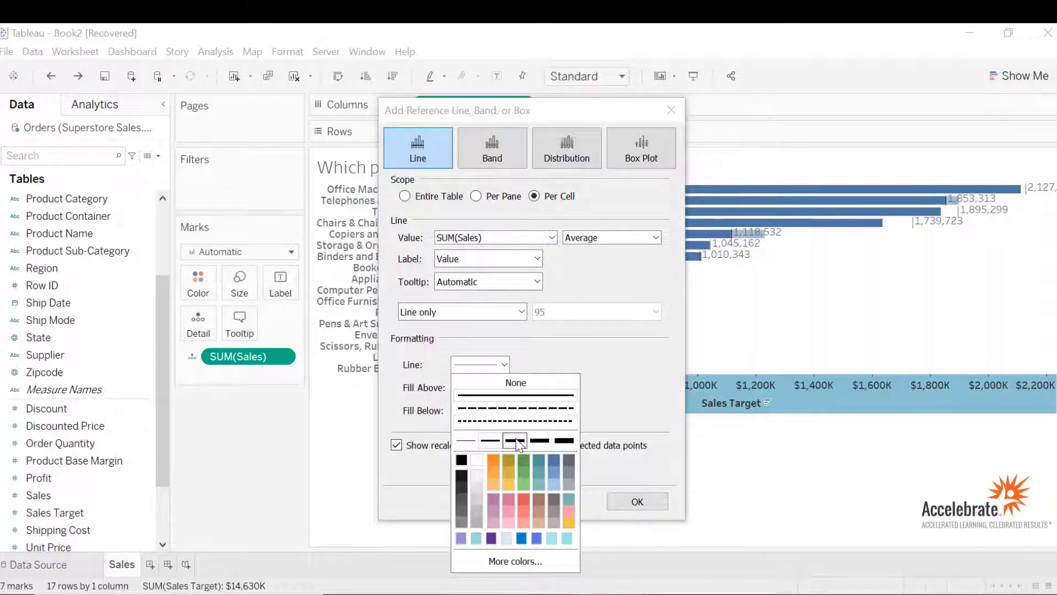
pyautogui.click(497, 460)
# Apply the orange reference line and format its labels as currency, 0 decimals, Thousands (K)
pyautogui.click(653, 510)
pyautogui.click(637, 502)
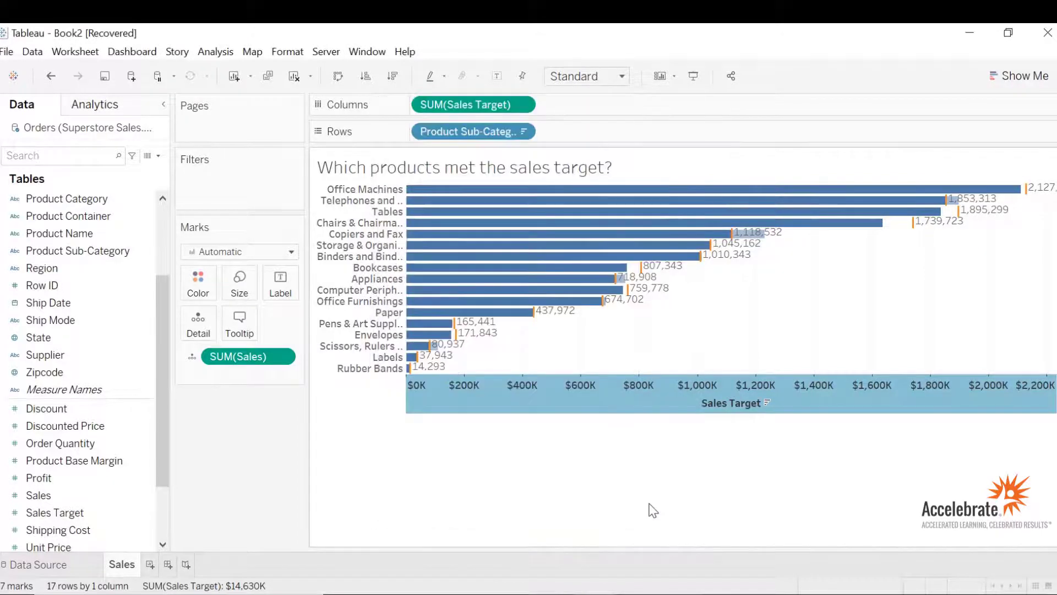
pyautogui.moveTo(634, 304)
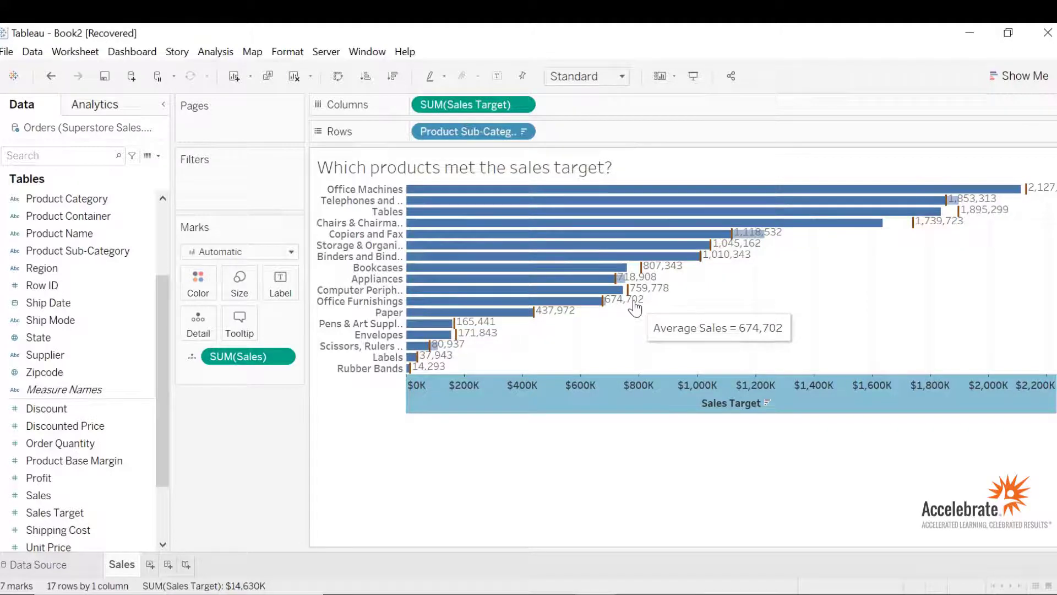
pyautogui.rightClick(634, 302)
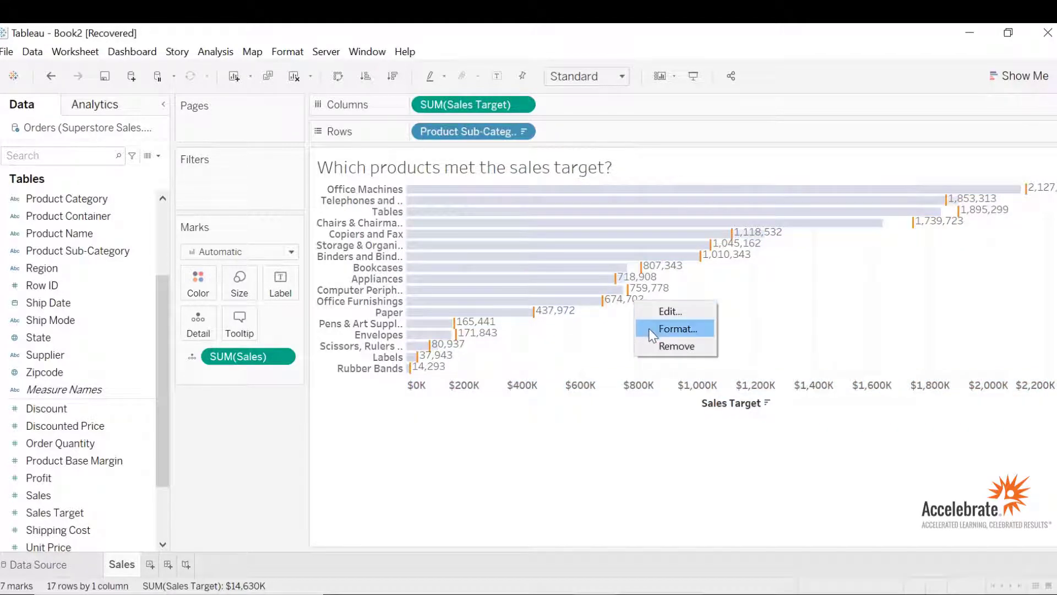
pyautogui.click(649, 328)
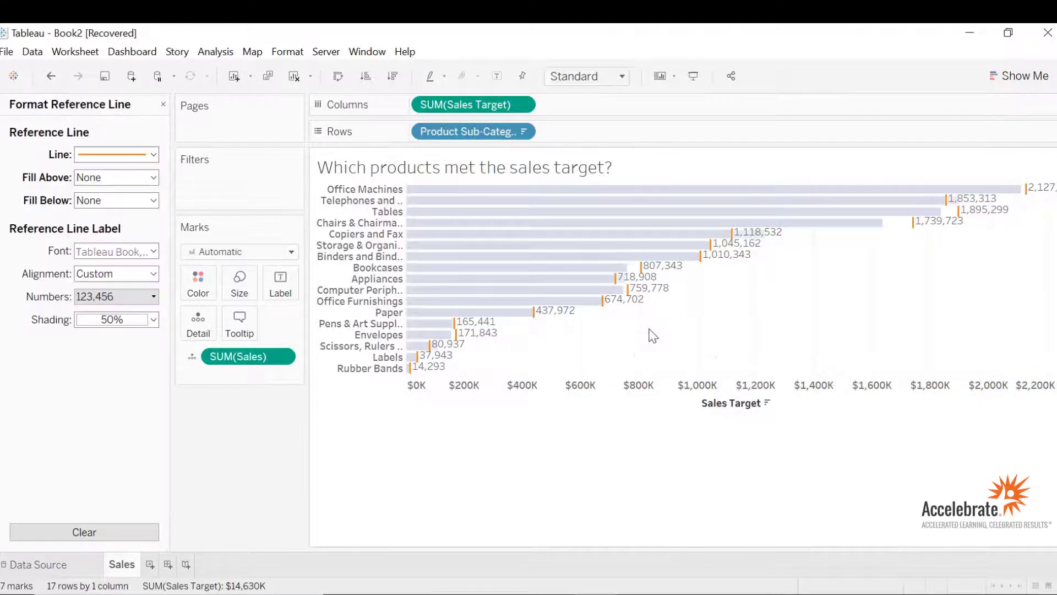
pyautogui.click(155, 297)
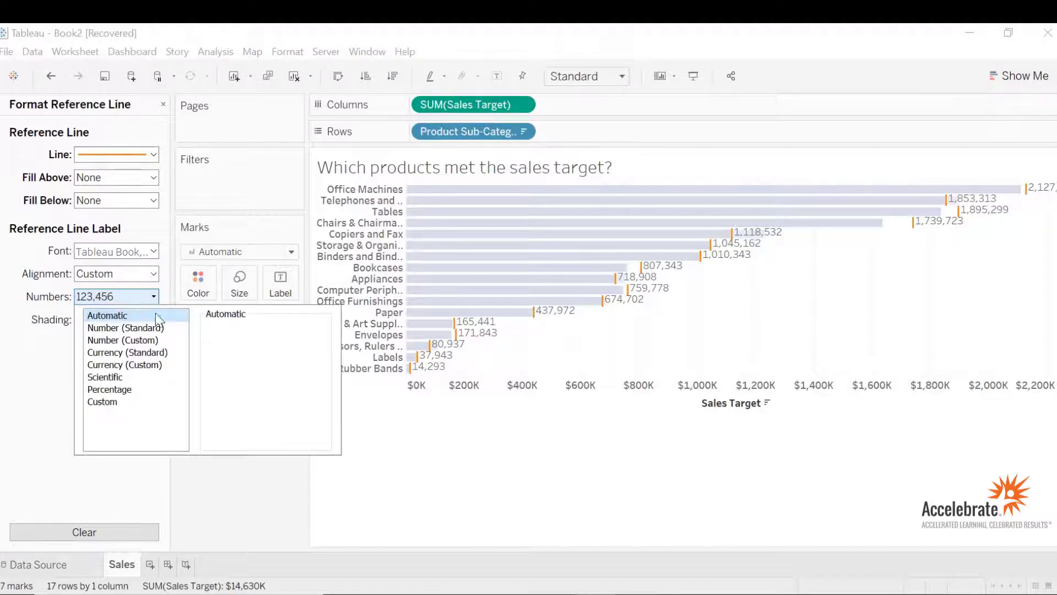
pyautogui.click(149, 365)
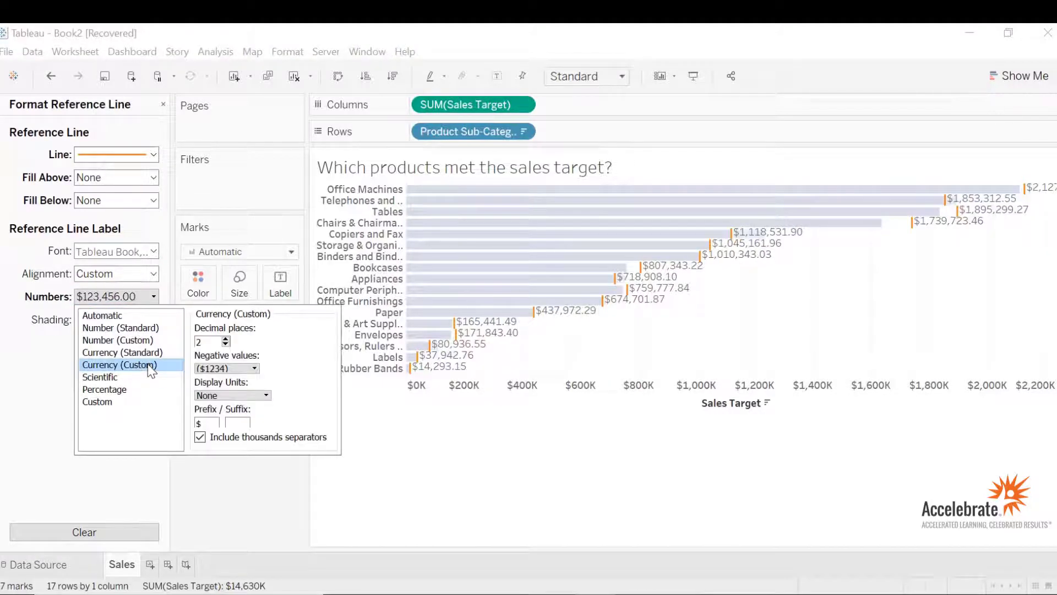
pyautogui.click(225, 345)
pyautogui.click(226, 345)
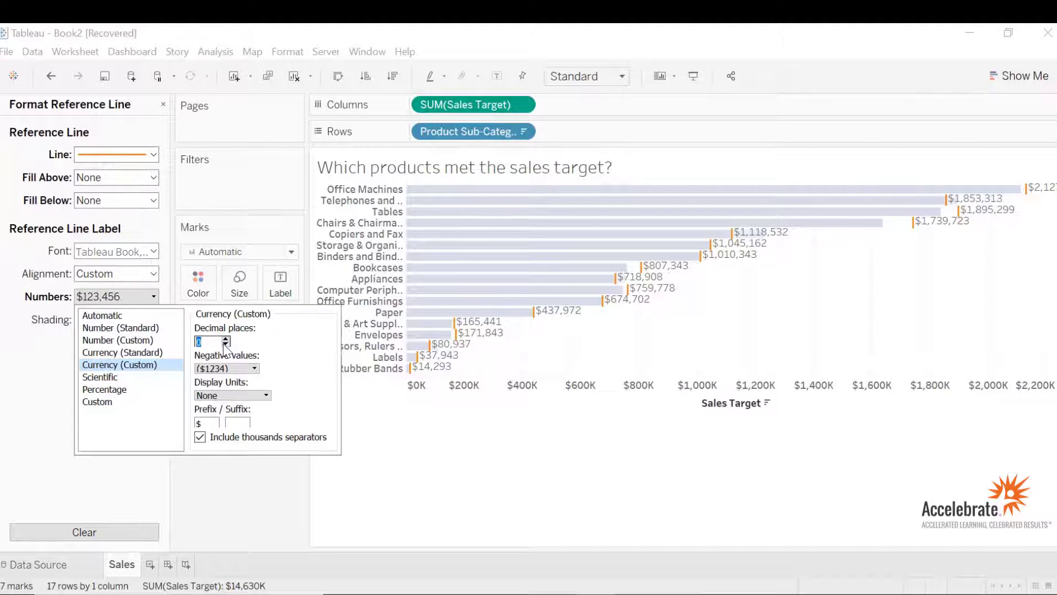
pyautogui.click(254, 395)
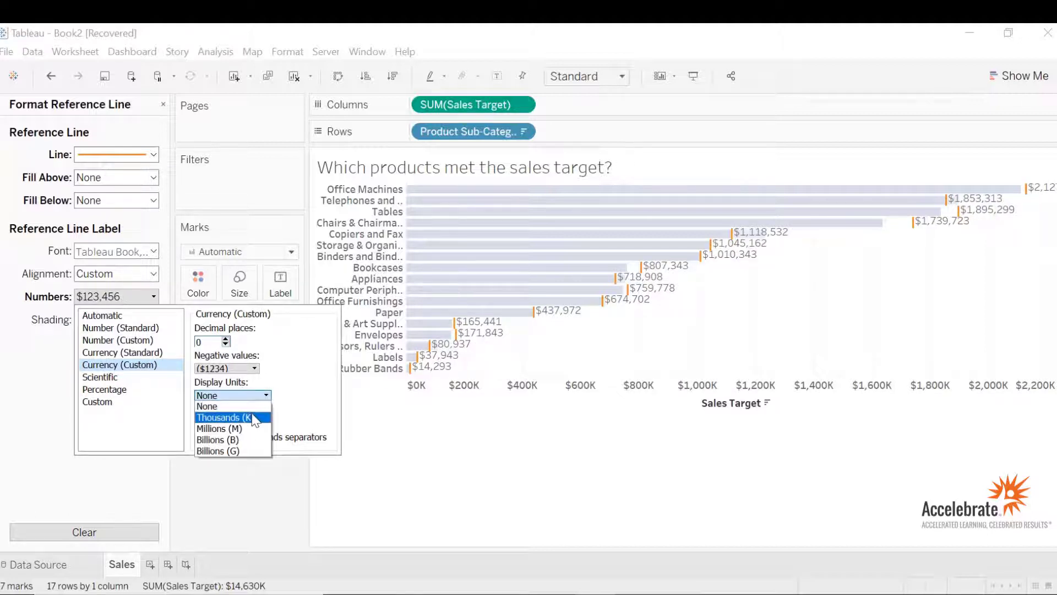
pyautogui.click(252, 417)
pyautogui.click(451, 476)
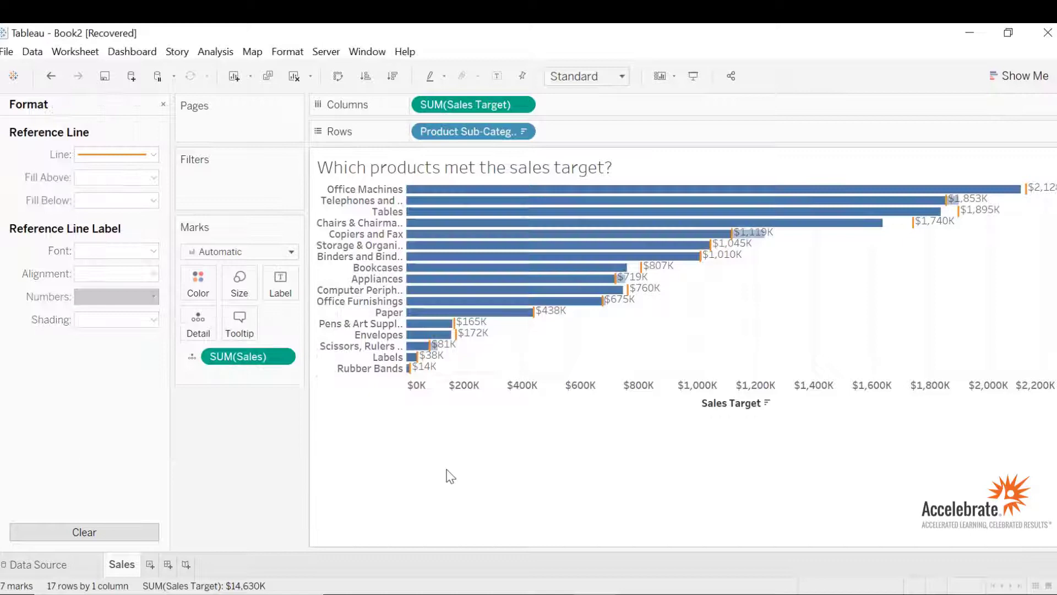
# Select the Sales Target axis so the Format pane shows Format SUM(Sales Target)
pyautogui.click(826, 223)
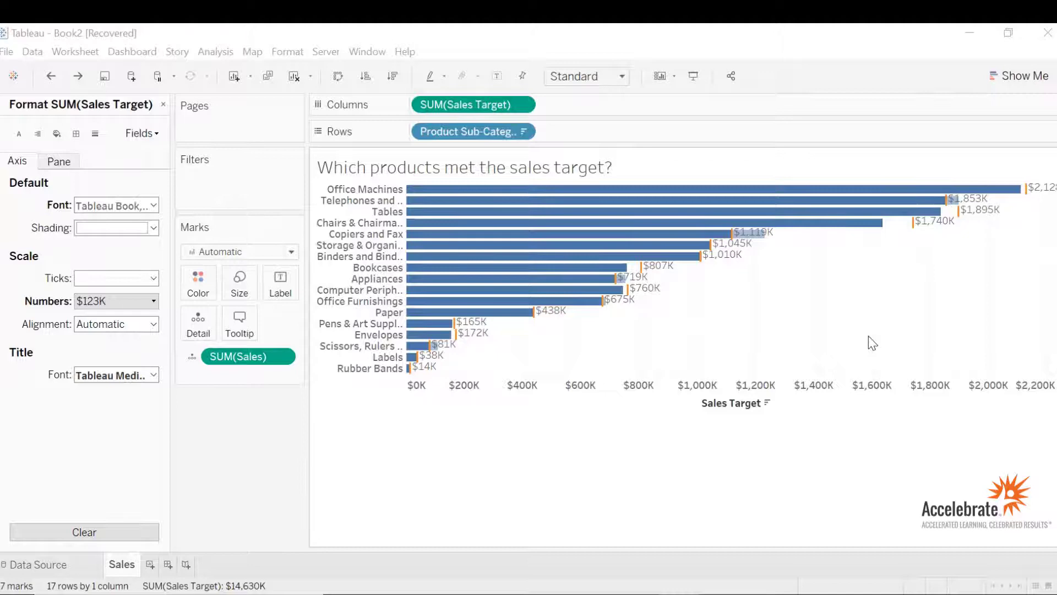
pyautogui.moveTo(964, 223)
pyautogui.click(817, 404)
# Swap the reference line fields so bars show Sales and orange lines mark Sales Target
pyautogui.rightClick(817, 401)
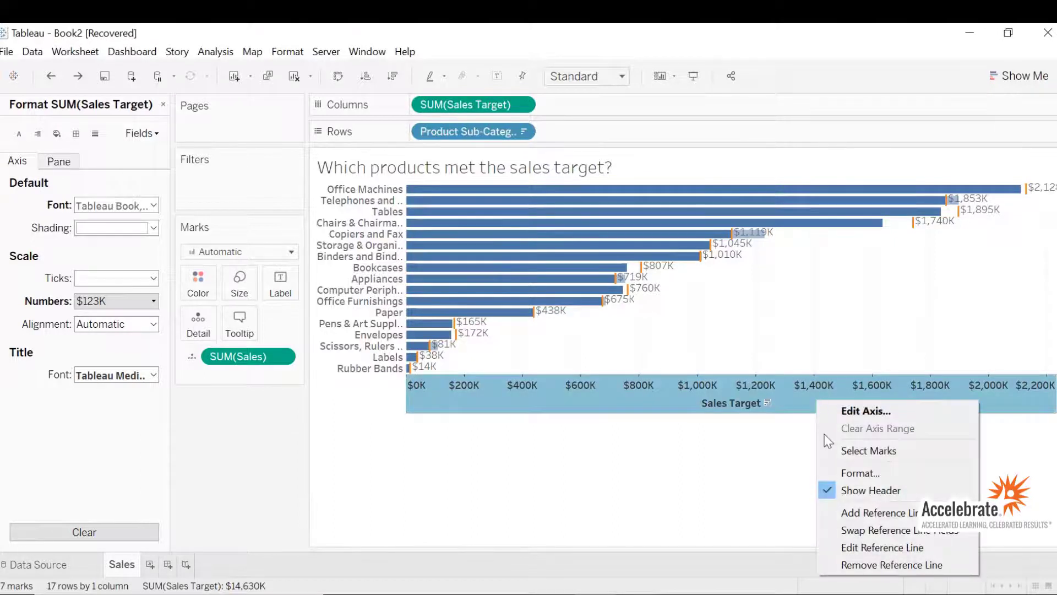
pyautogui.click(848, 529)
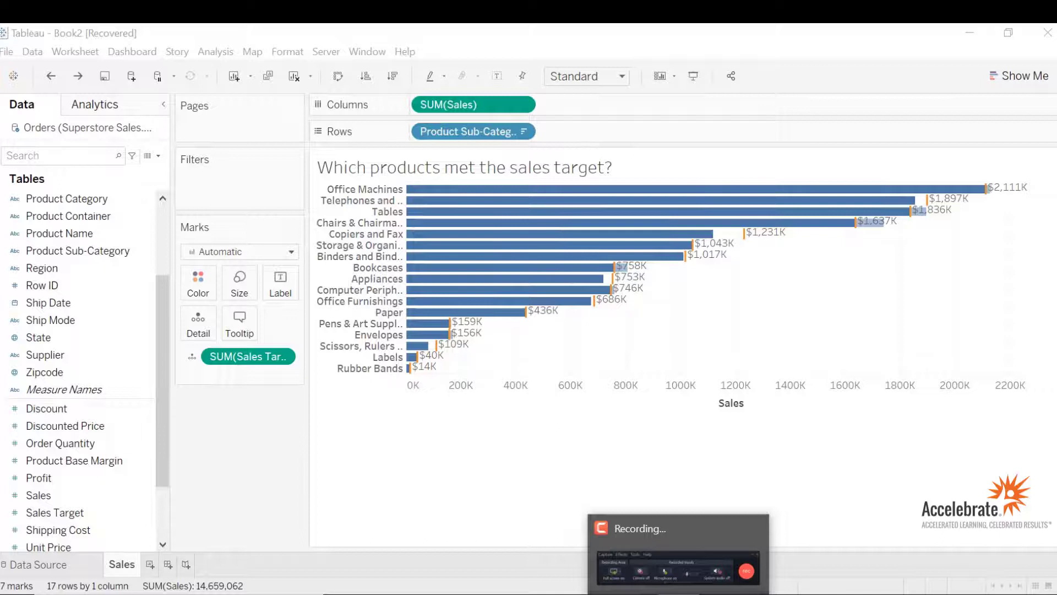
# Duplicate the Sales sheet and name the copy Profit
pyautogui.rightClick(119, 567)
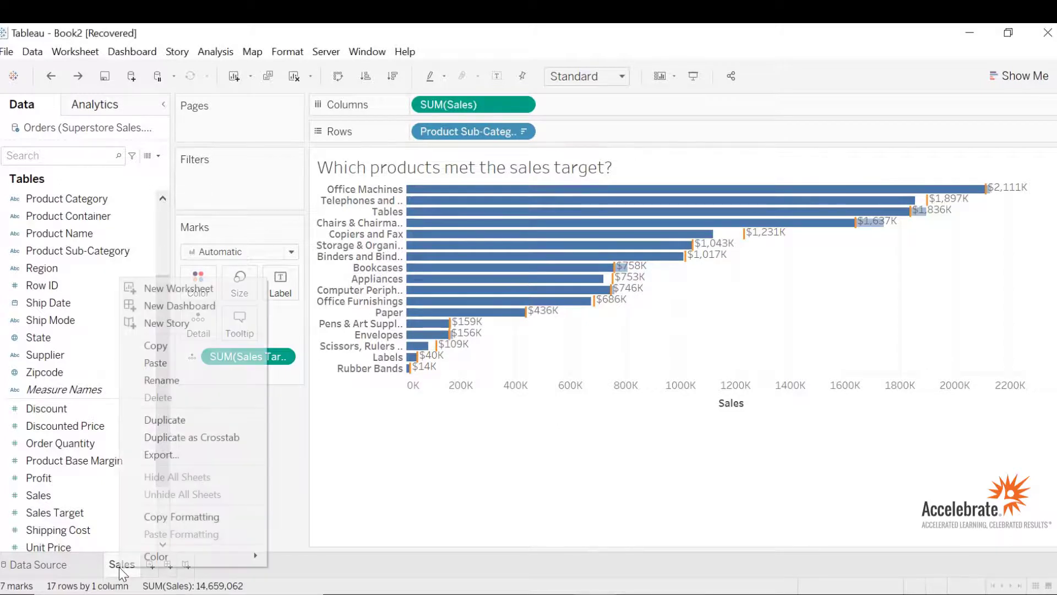
pyautogui.click(158, 425)
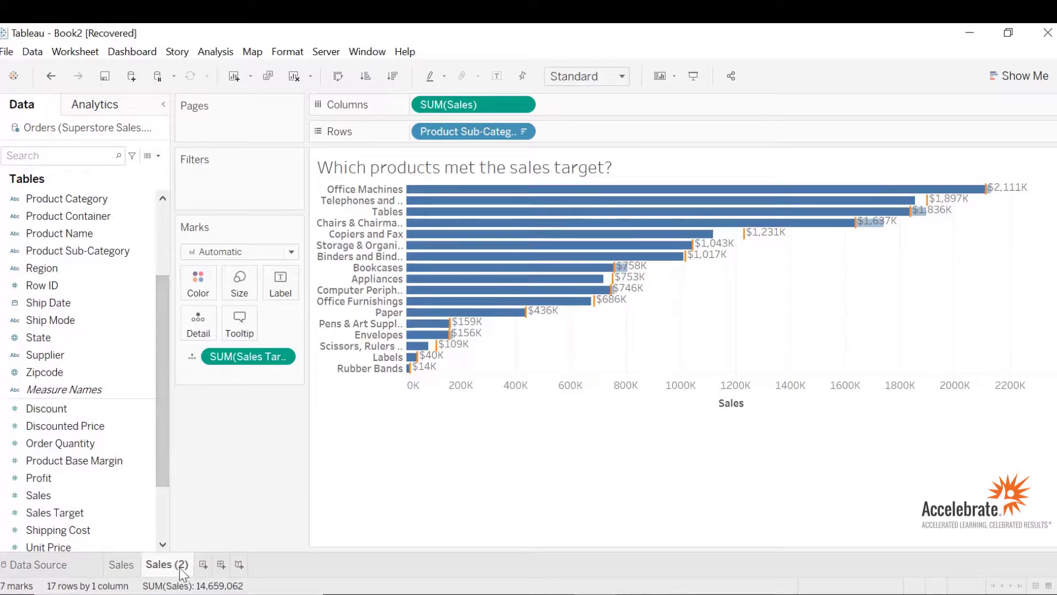
pyautogui.doubleClick(179, 567)
pyautogui.write('Profit')
pyautogui.press('Return')
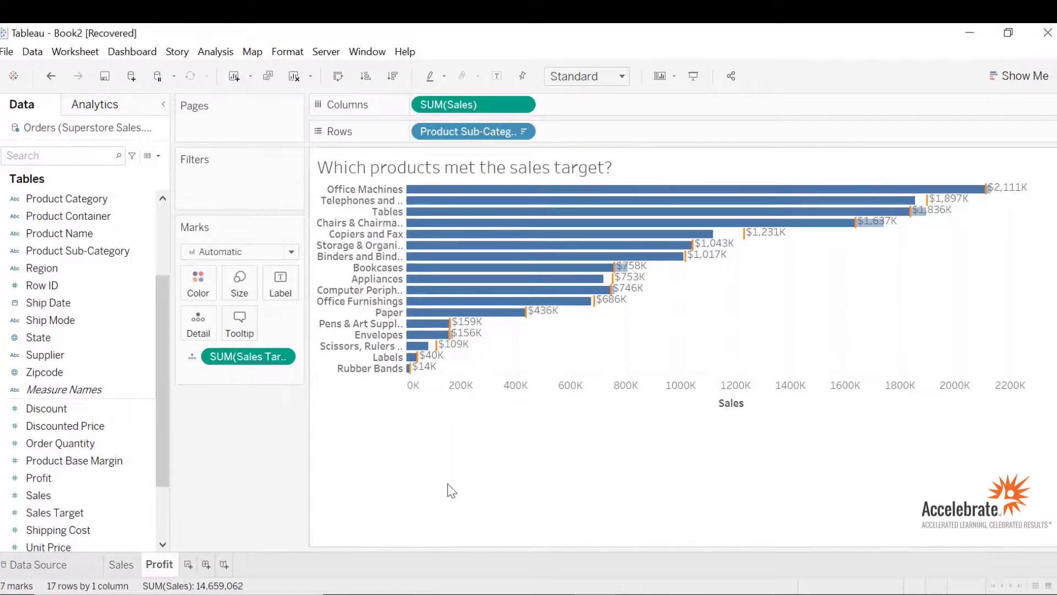
# Retitle the Profit sheet 'High selling profitable products' by pasting the new wording
pyautogui.doubleClick(624, 167)
pyautogui.moveTo(591, 267); pyautogui.dragTo(360, 270)
pyautogui.write('High selling profitable products')
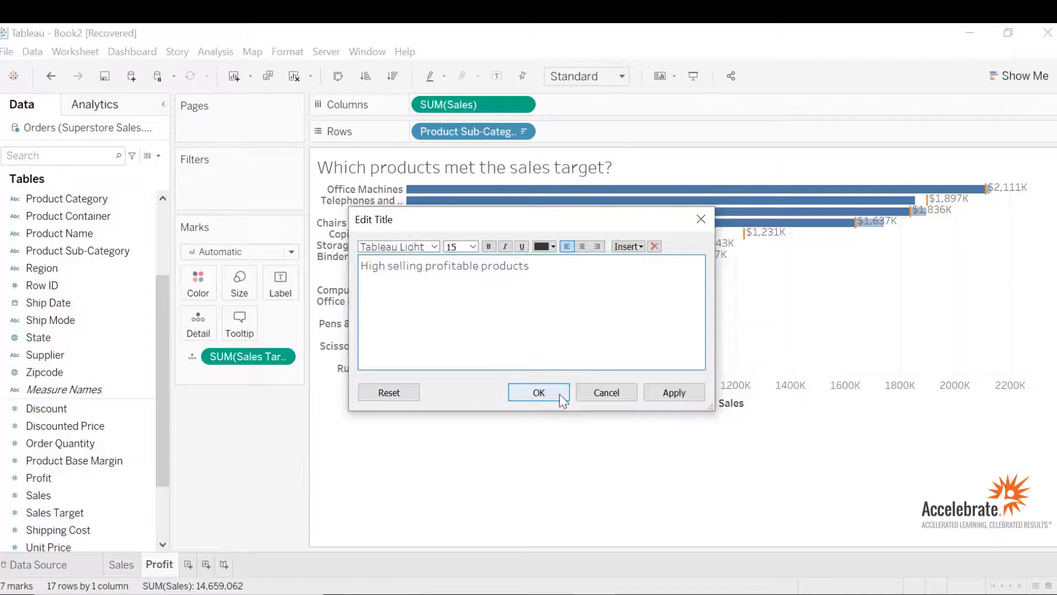
pyautogui.click(539, 392)
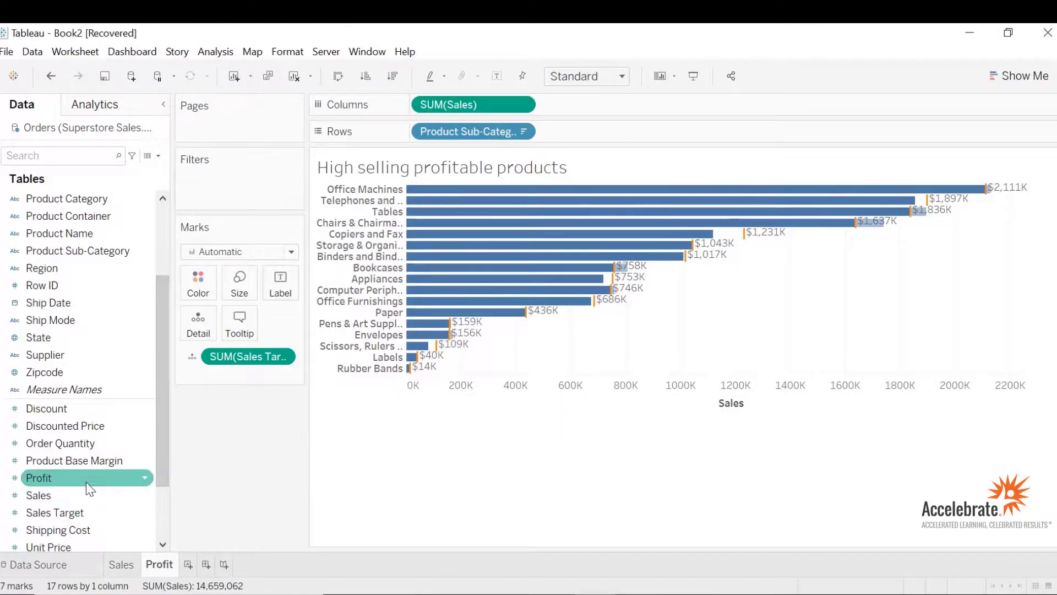
# Replace SUM(Sales Target) on the Marks card with Profit so reference lines mark profit
pyautogui.moveTo(86, 482); pyautogui.dragTo(253, 359)
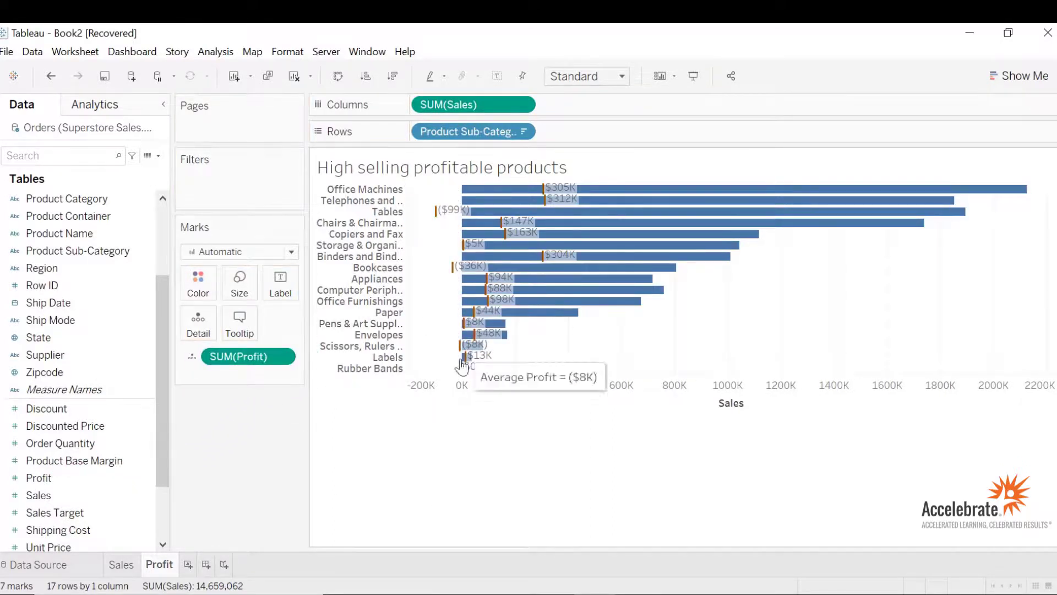
pyautogui.moveTo(502, 258)
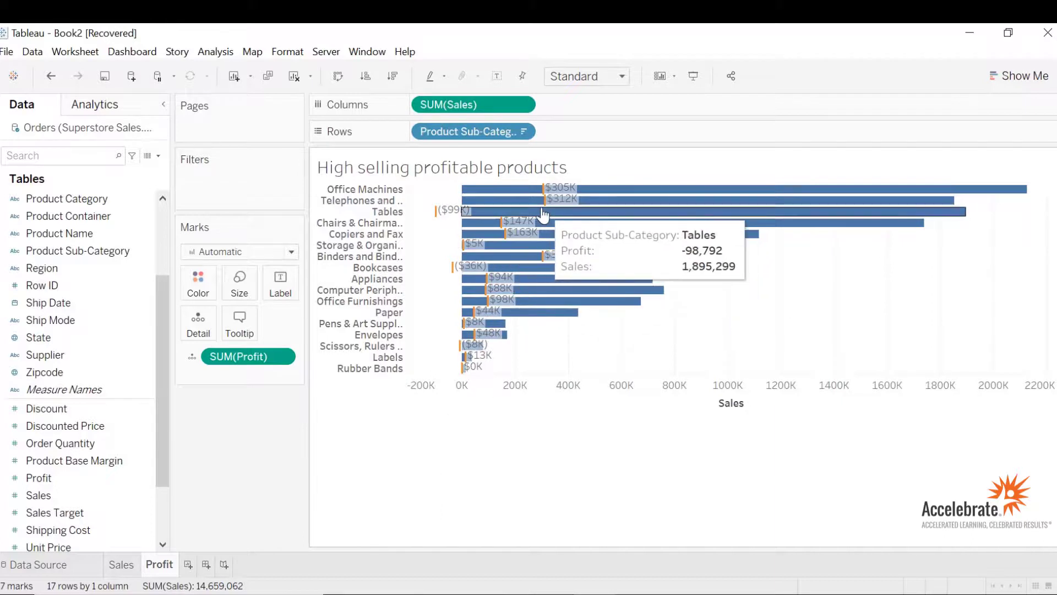
pyautogui.moveTo(591, 216)
pyautogui.moveTo(600, 197)
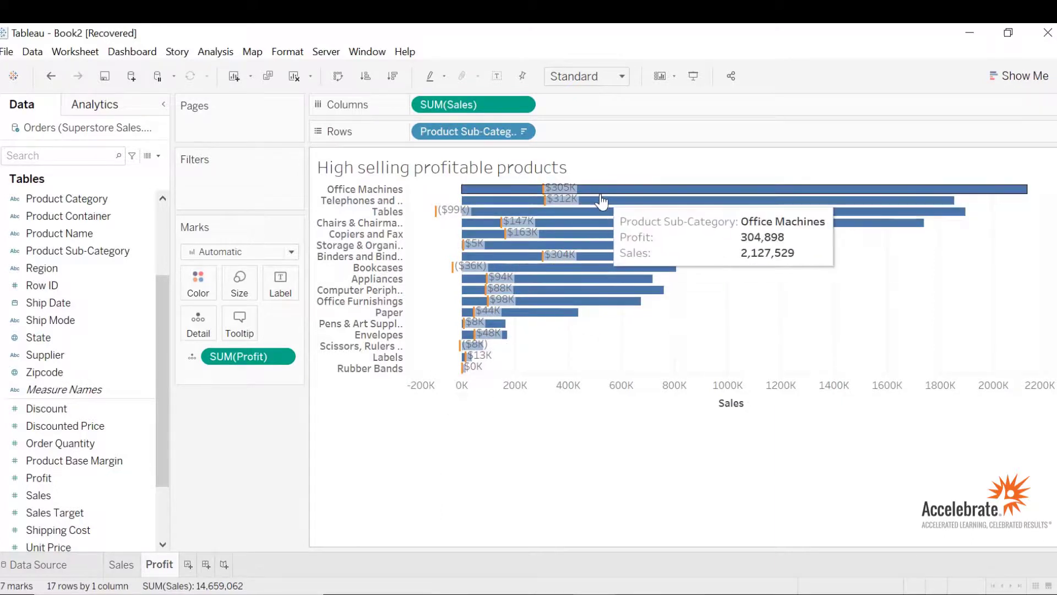